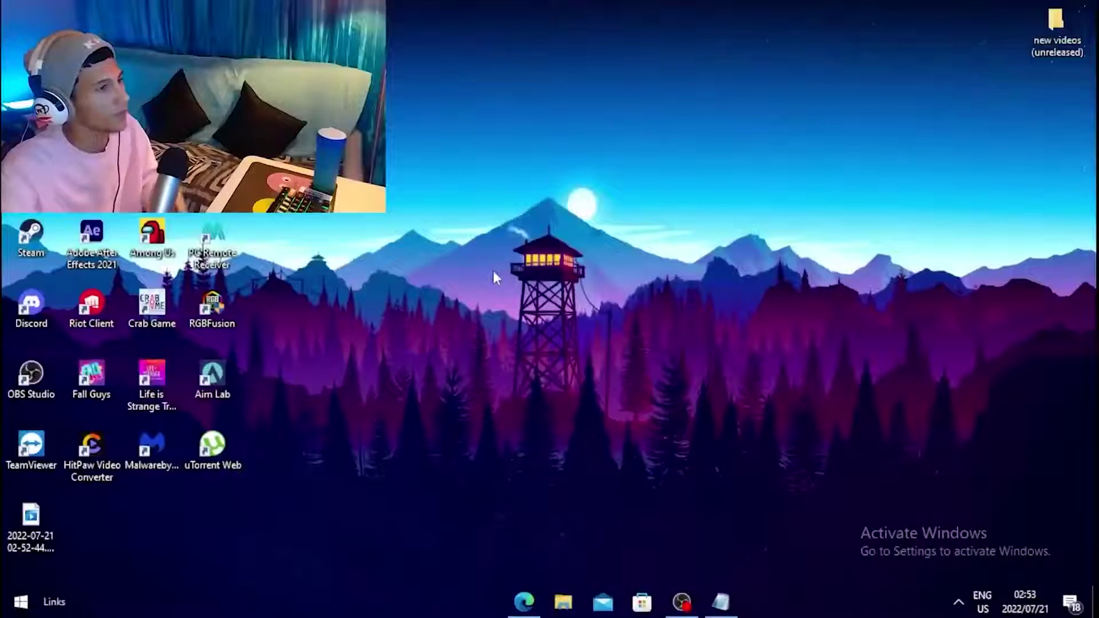
Step: Find Game Mode via a 'game' search, toggle it off and back On, and close Settings
{"action": "left_click", "coordinate": [23, 600]}
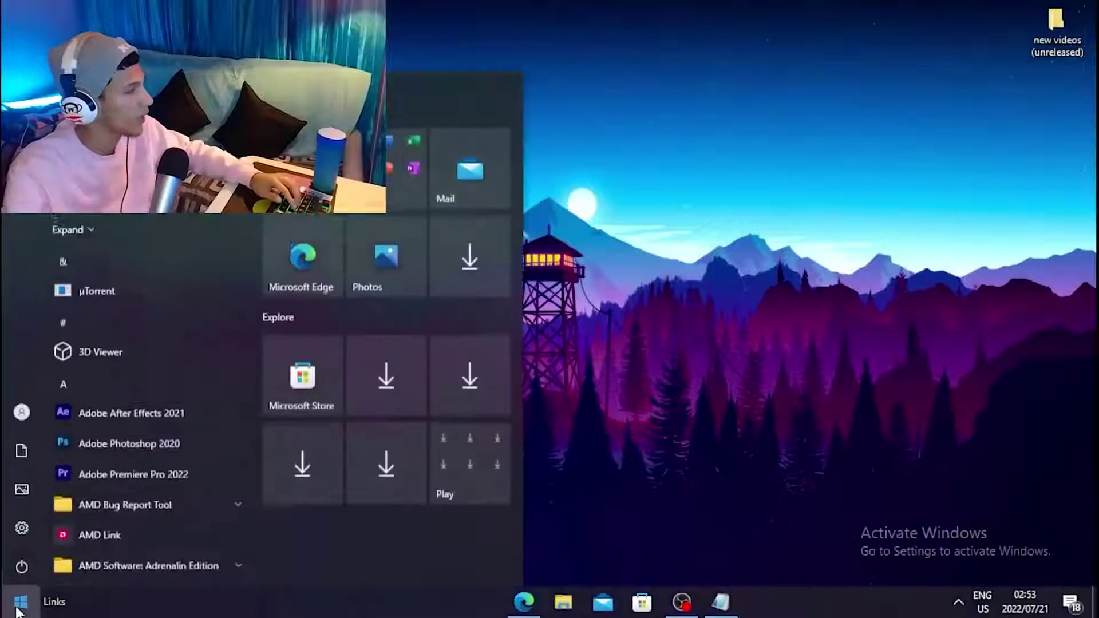
{"action": "type", "text": "game"}
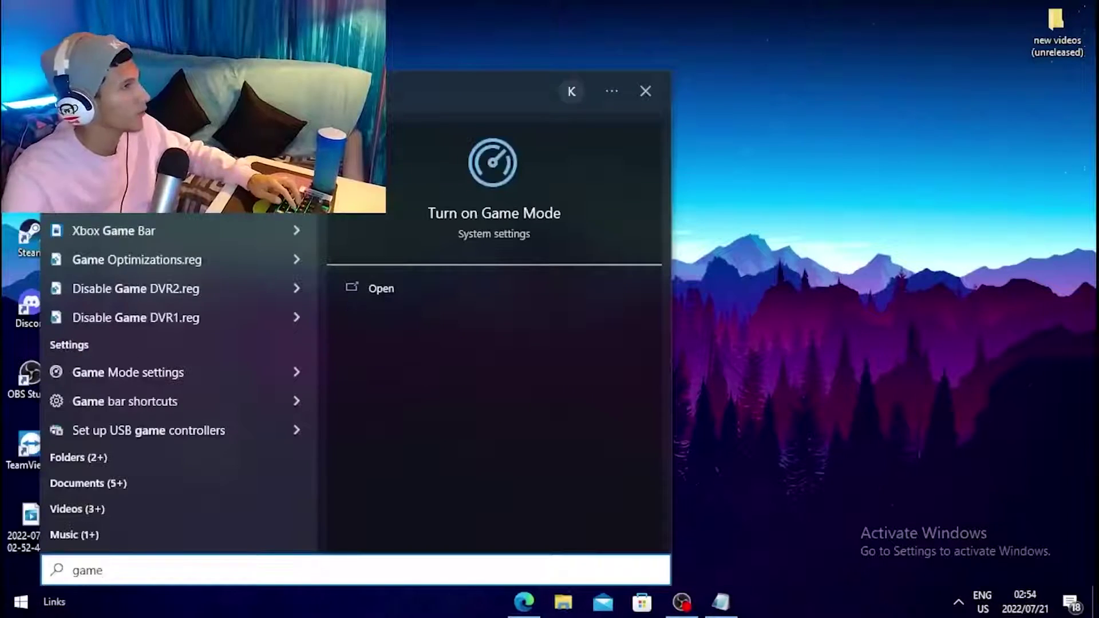
{"action": "key", "text": "Return"}
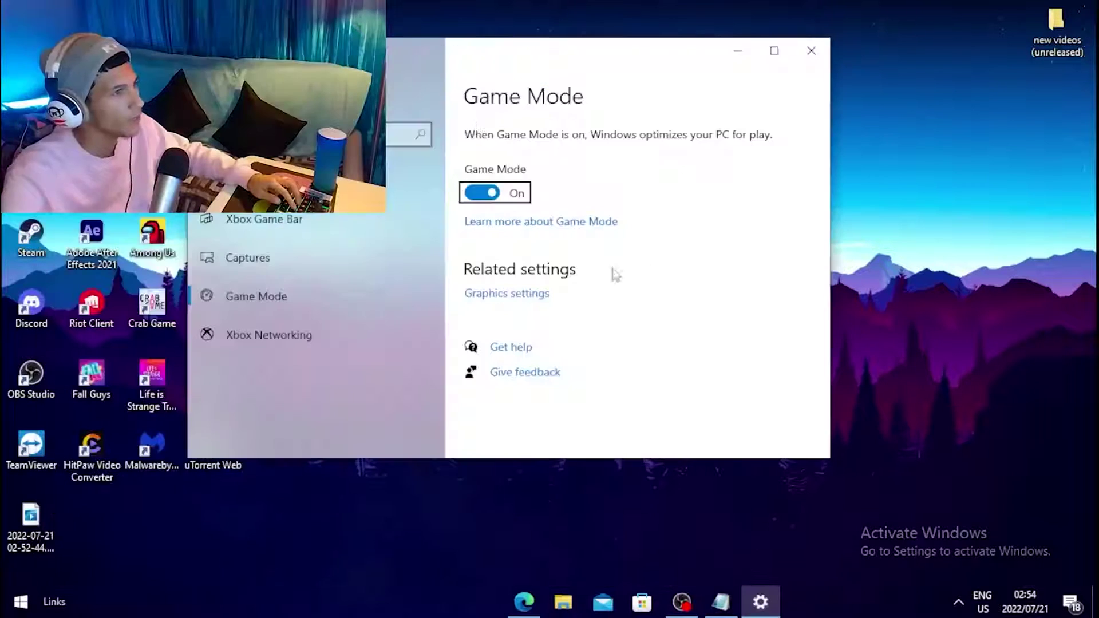
{"action": "left_click", "coordinate": [487, 194]}
{"action": "left_click", "coordinate": [491, 197]}
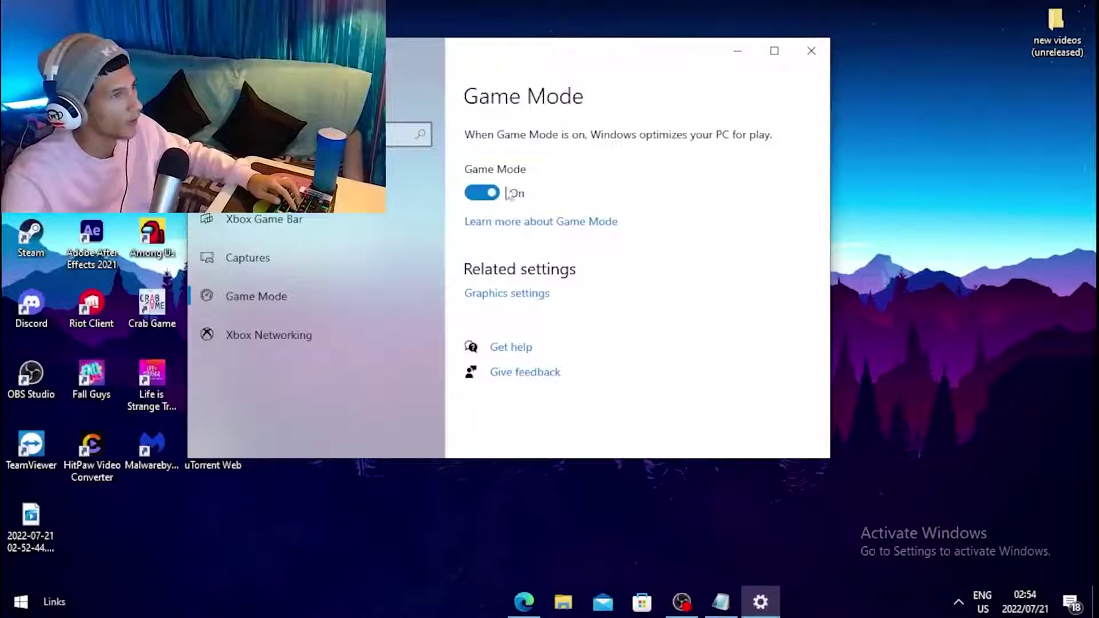
{"action": "key", "text": "alt+F4"}
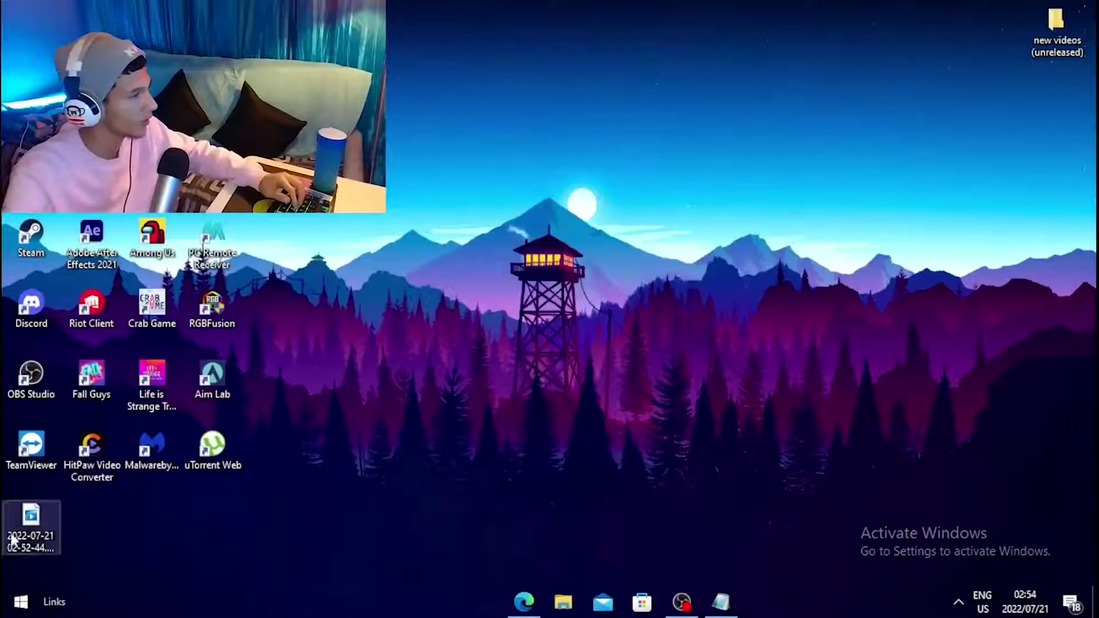
Step: Launch Task Manager from a 'task' search in the Start menu
{"action": "left_click", "coordinate": [25, 592]}
{"action": "type", "text": "t"}
{"action": "key", "text": "BackSpace"}
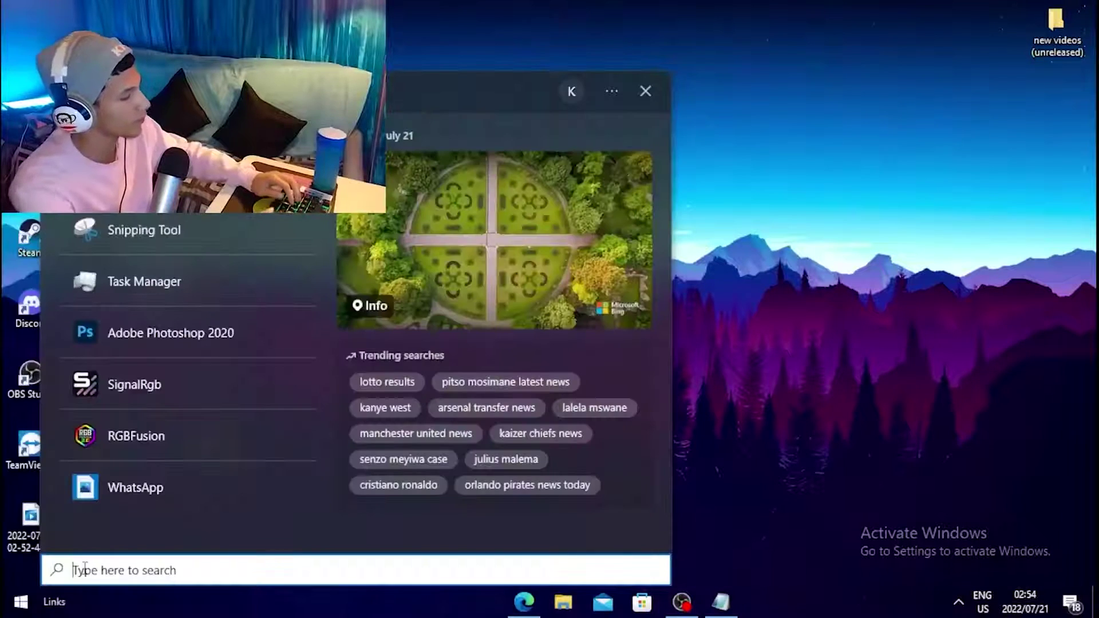
{"action": "type", "text": "task"}
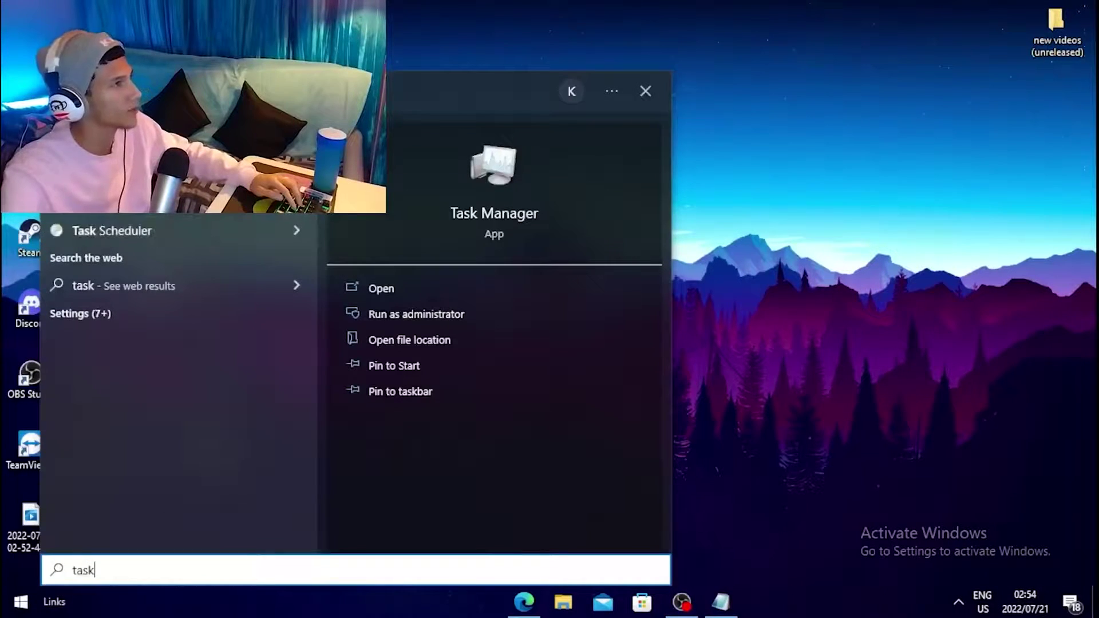
{"action": "key", "text": "Return"}
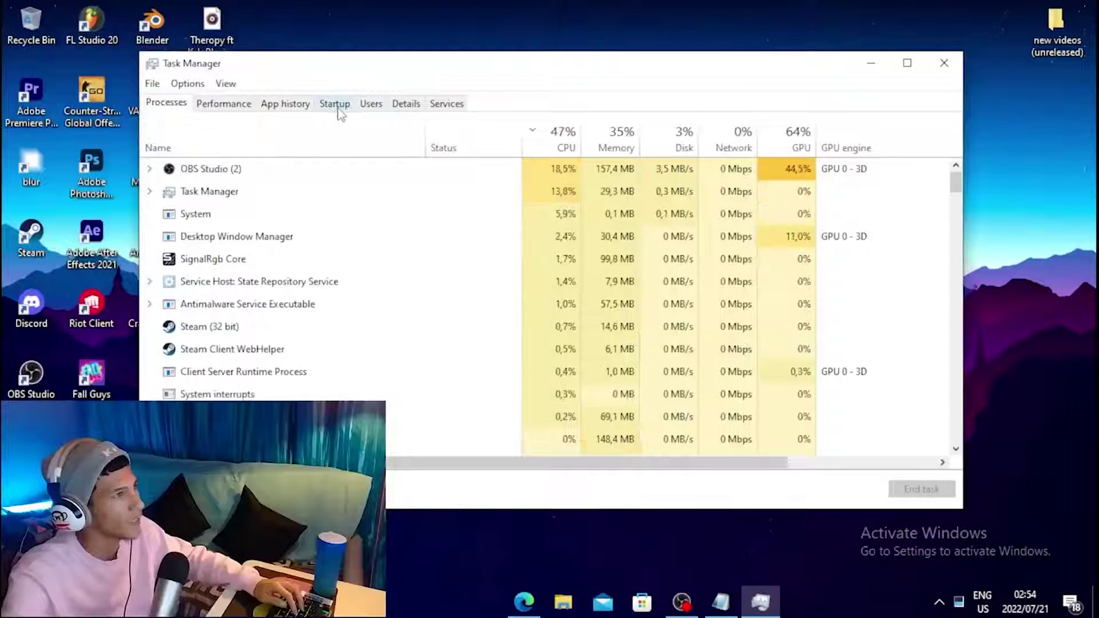
Step: Review the Startup apps list and inspect EpicGamesLauncher's options without disabling it
{"action": "left_click", "coordinate": [335, 104]}
{"action": "scroll", "coordinate": [281, 377], "scroll_direction": "down", "scroll_amount": 2}
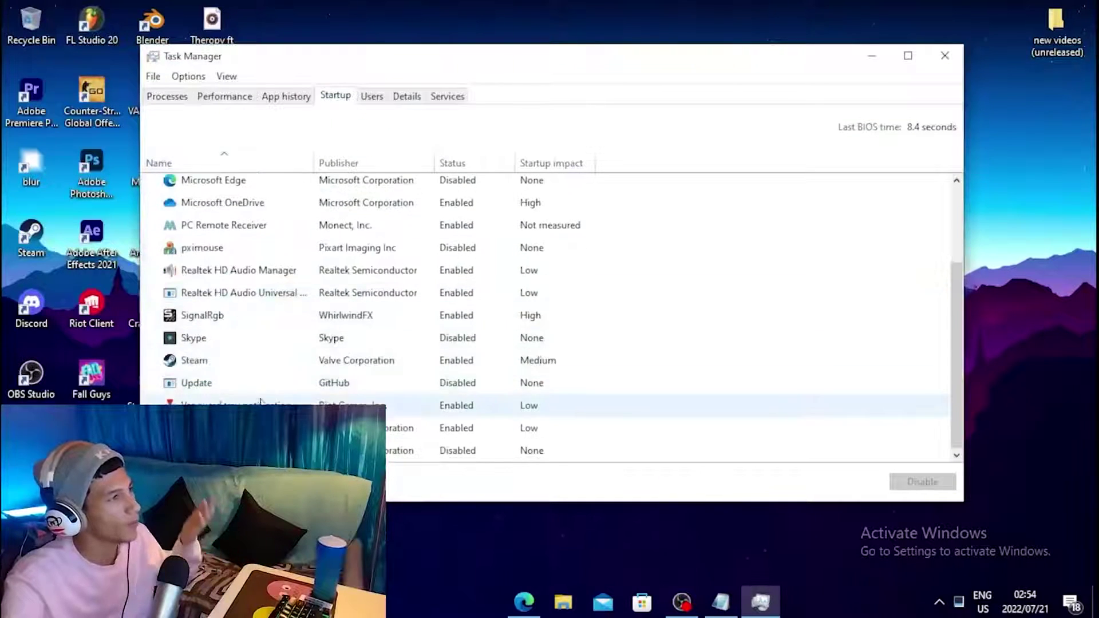
{"action": "scroll", "coordinate": [281, 379], "scroll_direction": "up", "scroll_amount": 1}
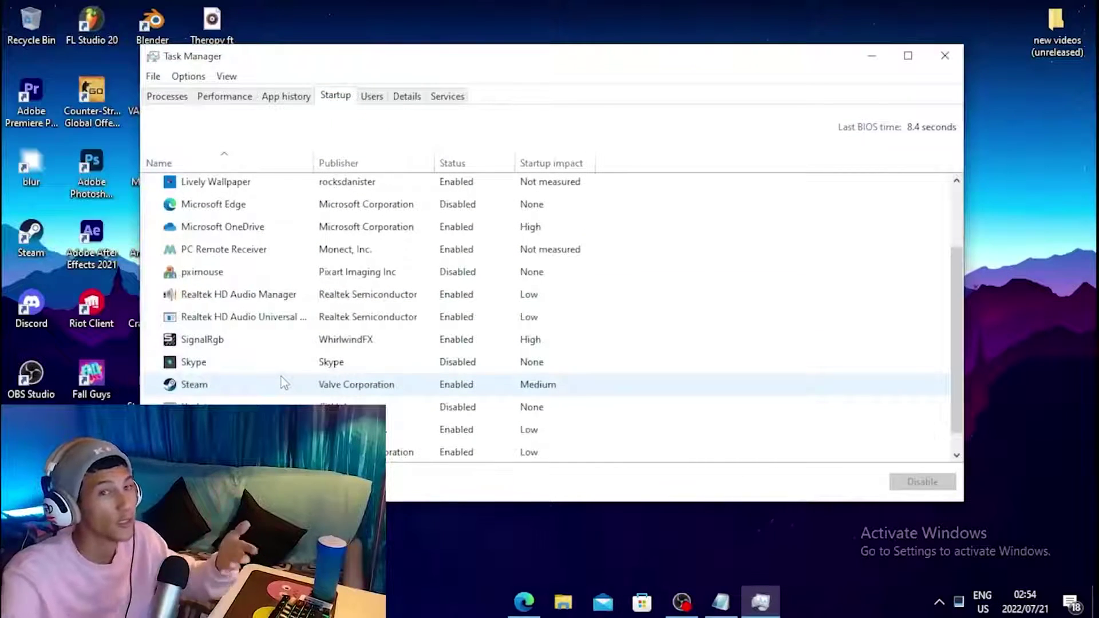
{"action": "scroll", "coordinate": [237, 258], "scroll_direction": "up", "scroll_amount": 2}
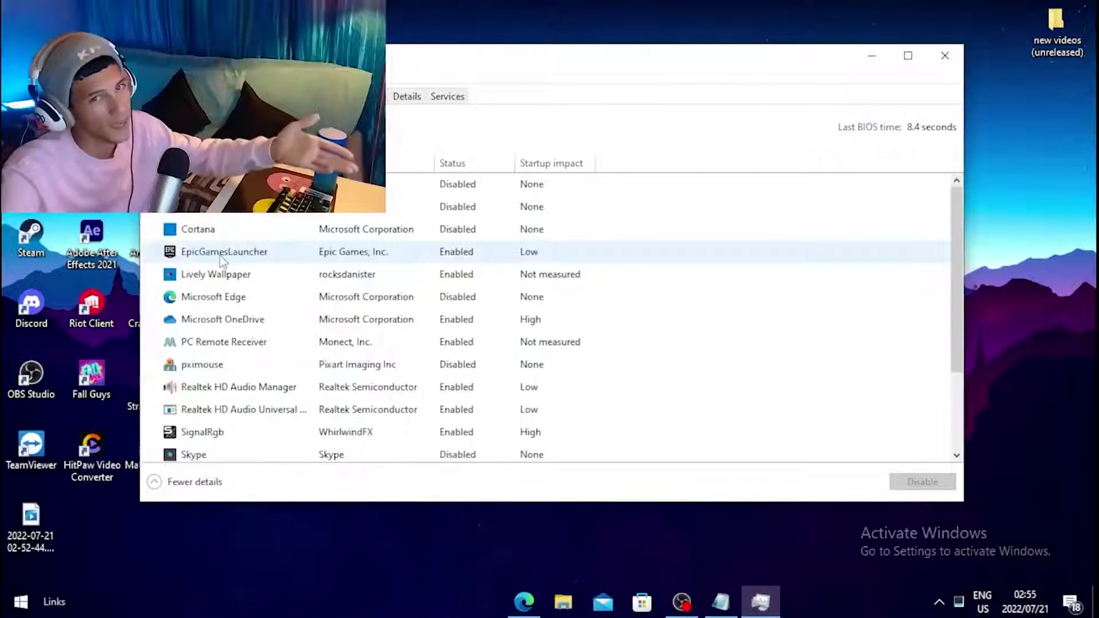
{"action": "left_click", "coordinate": [222, 258]}
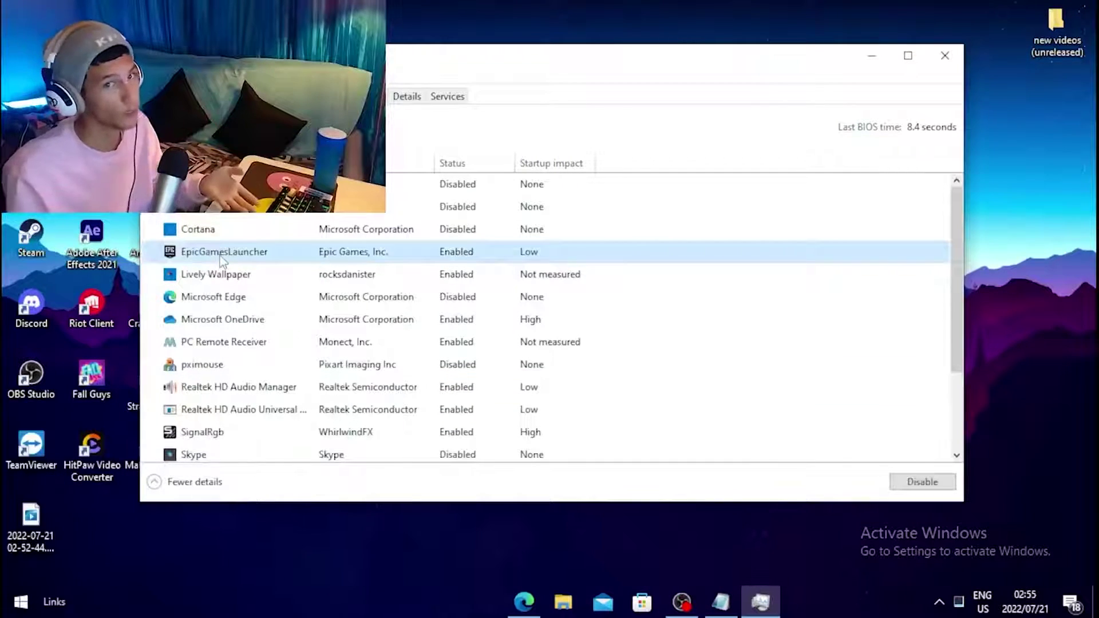
{"action": "right_click", "coordinate": [250, 253]}
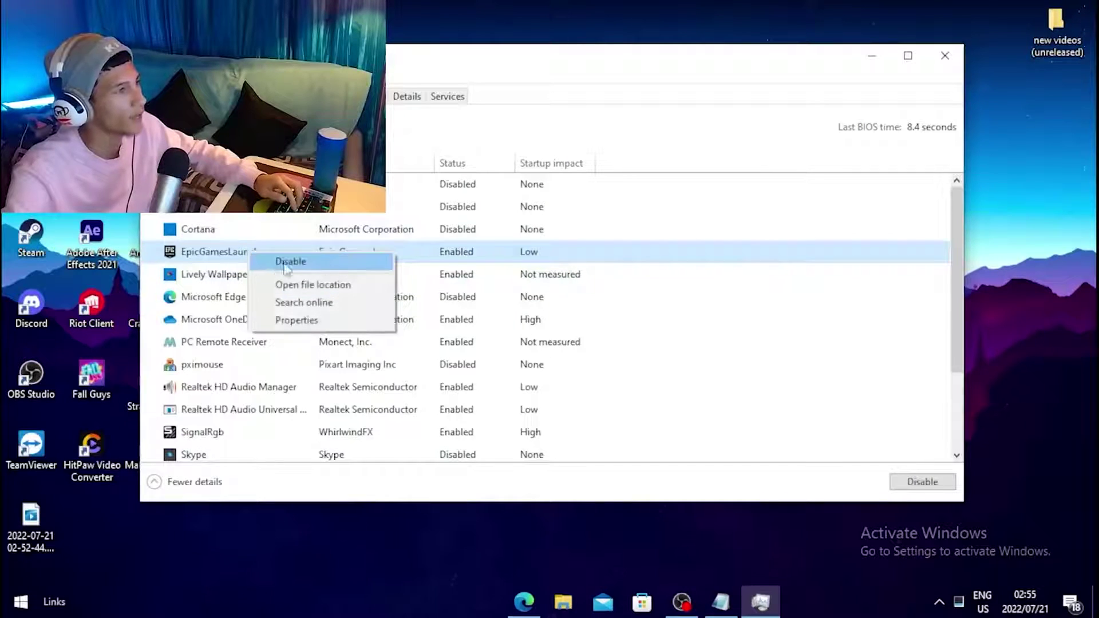
{"action": "left_click", "coordinate": [633, 180]}
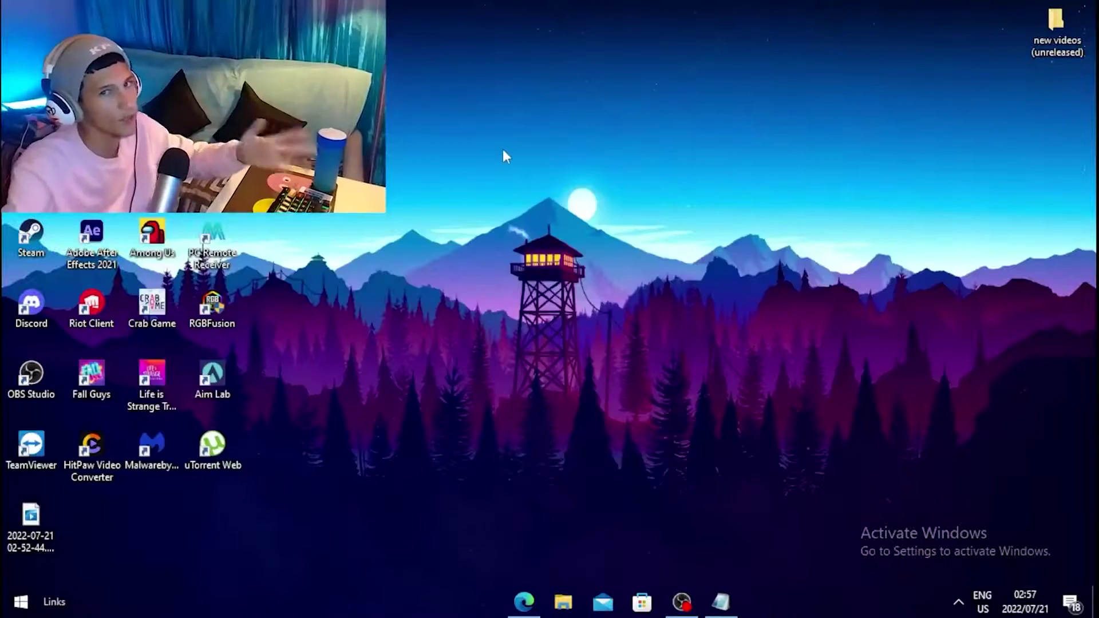
Step: Launch Run from a 'run' search and move its dialog to the screen centre
{"action": "left_click", "coordinate": [20, 602]}
{"action": "type", "text": "run"}
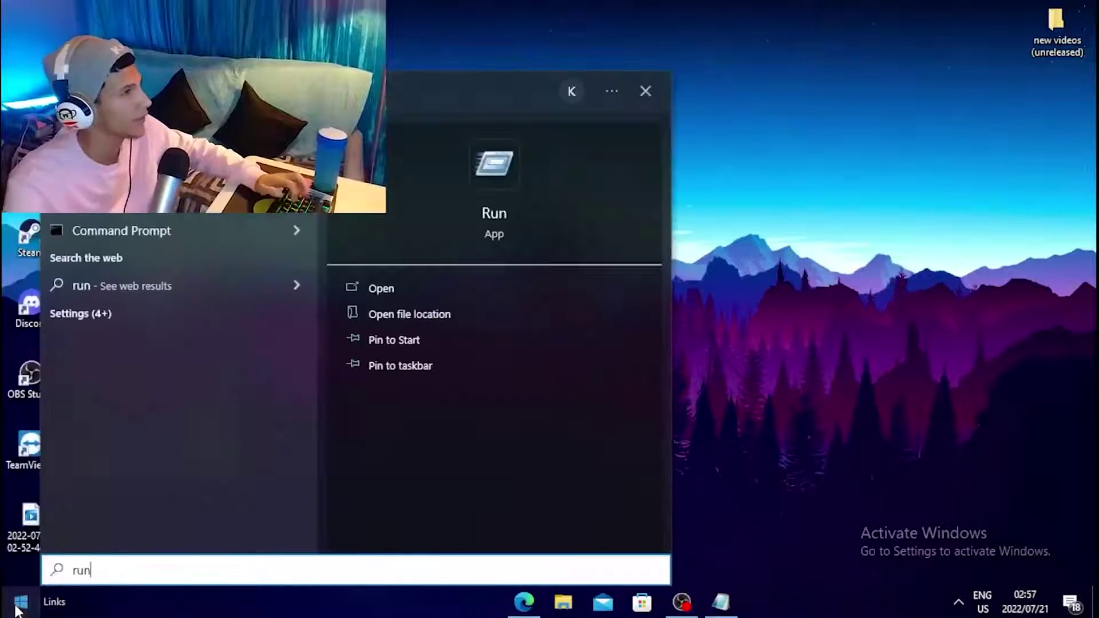
{"action": "key", "text": "Return"}
{"action": "left_click_drag", "start_coordinate": [162, 430], "coordinate": [530, 152]}
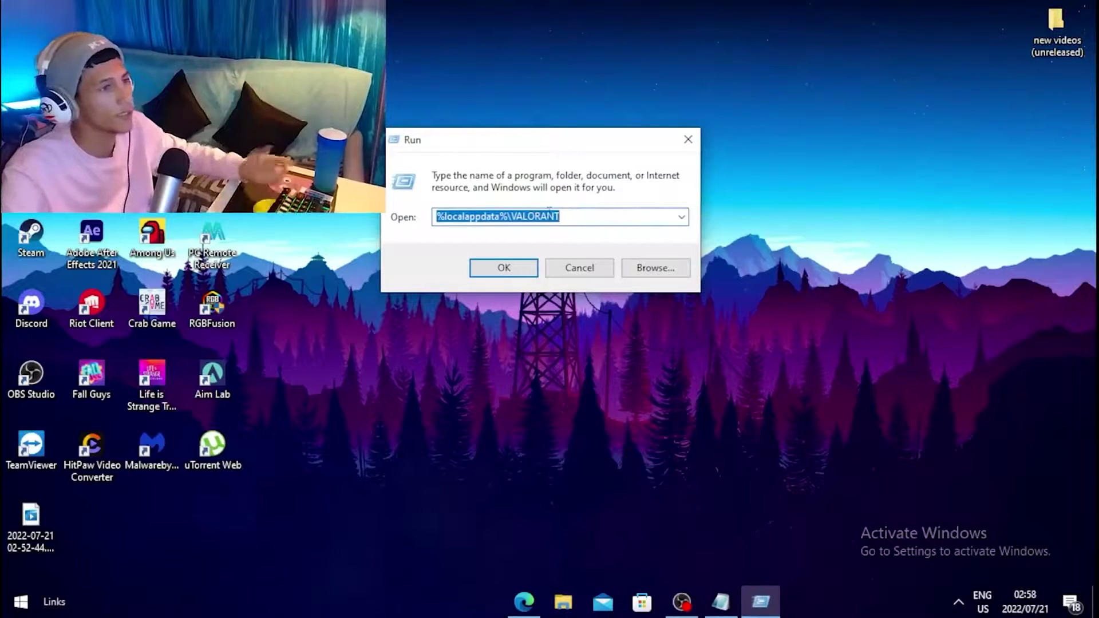
Step: Open %localappdata%\VALORANT, browse Saved > Config > profile > Windows, and edit GameUserSettings.ini
{"action": "left_click", "coordinate": [515, 265]}
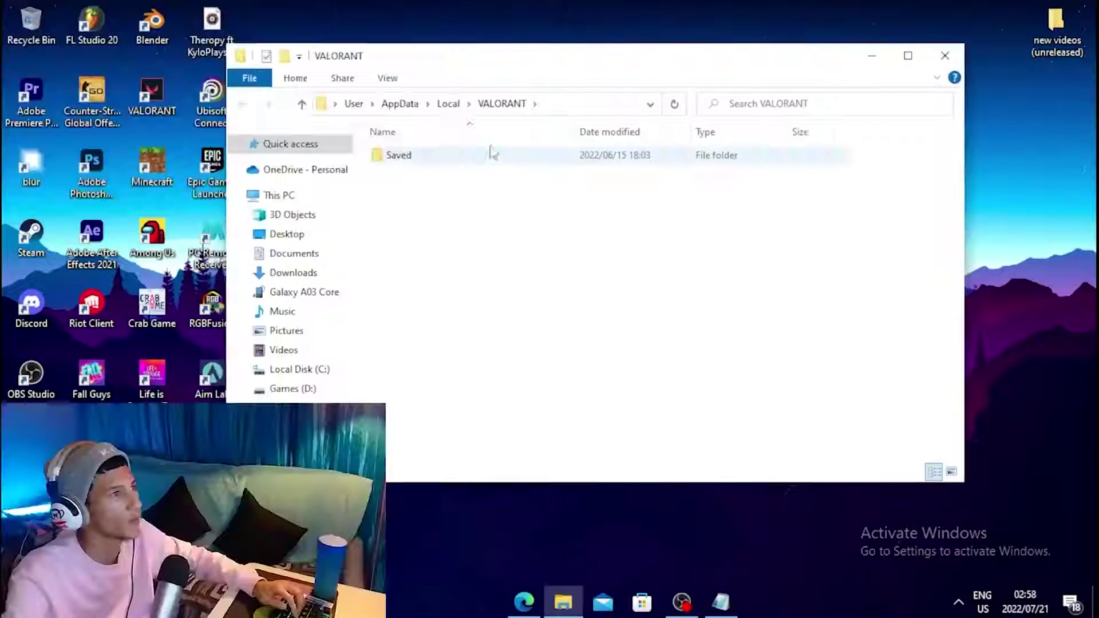
{"action": "double_click", "coordinate": [419, 160]}
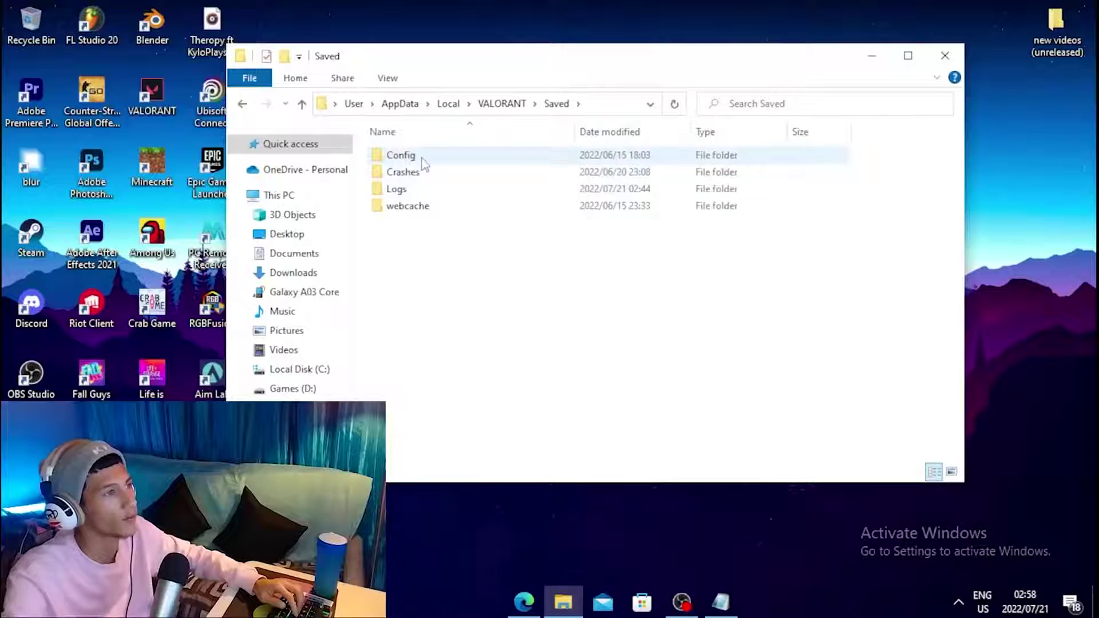
{"action": "double_click", "coordinate": [401, 155]}
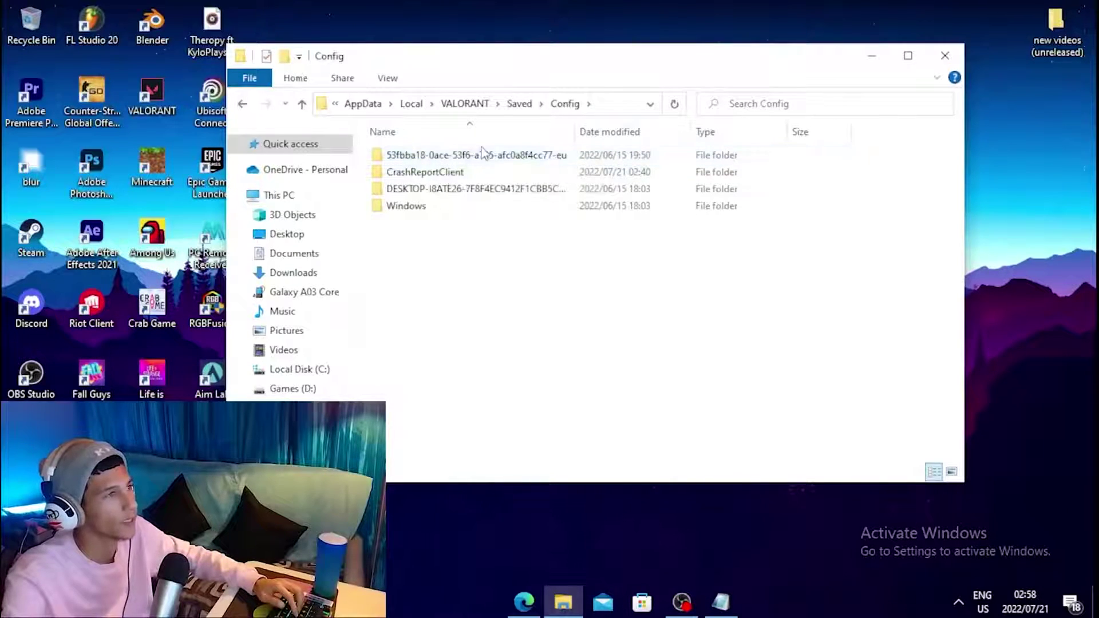
{"action": "double_click", "coordinate": [484, 156]}
{"action": "double_click", "coordinate": [450, 159]}
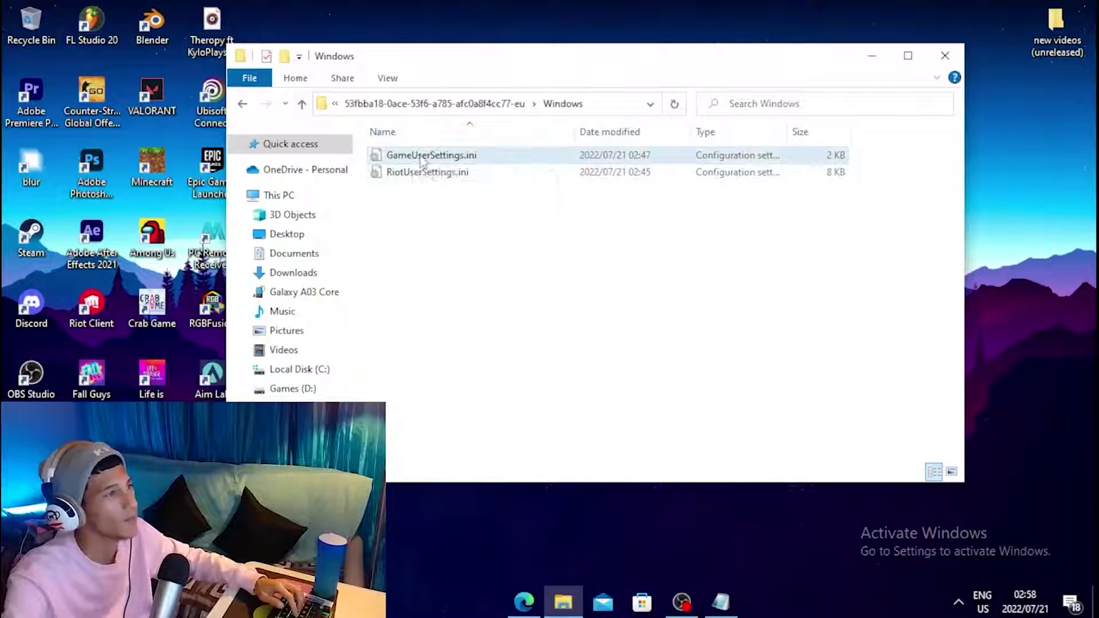
{"action": "right_click", "coordinate": [421, 161]}
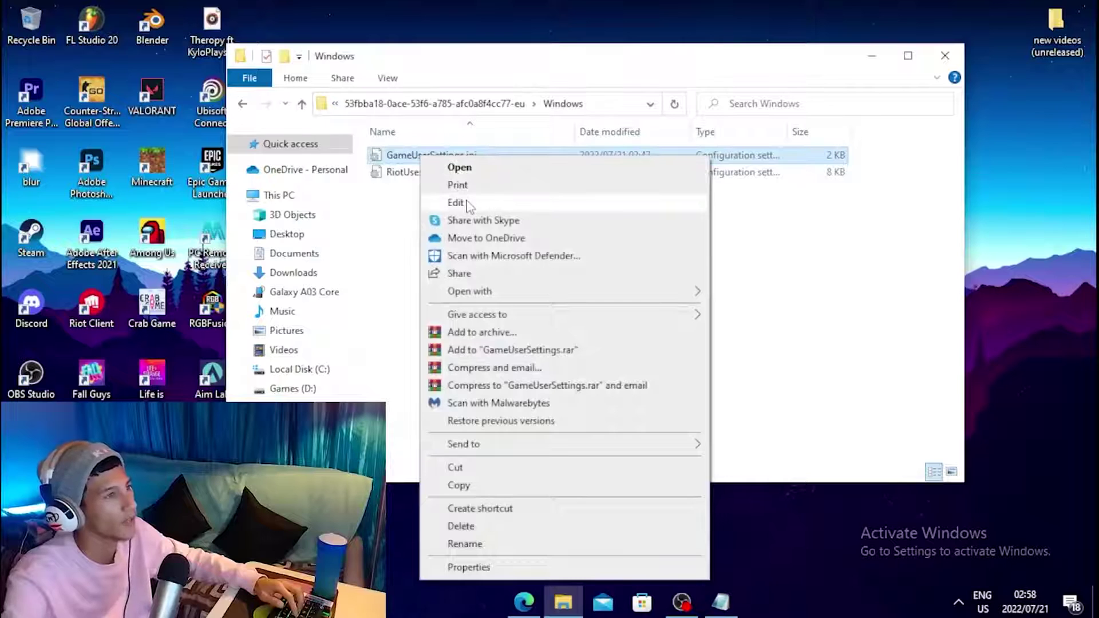
{"action": "left_click", "coordinate": [430, 200]}
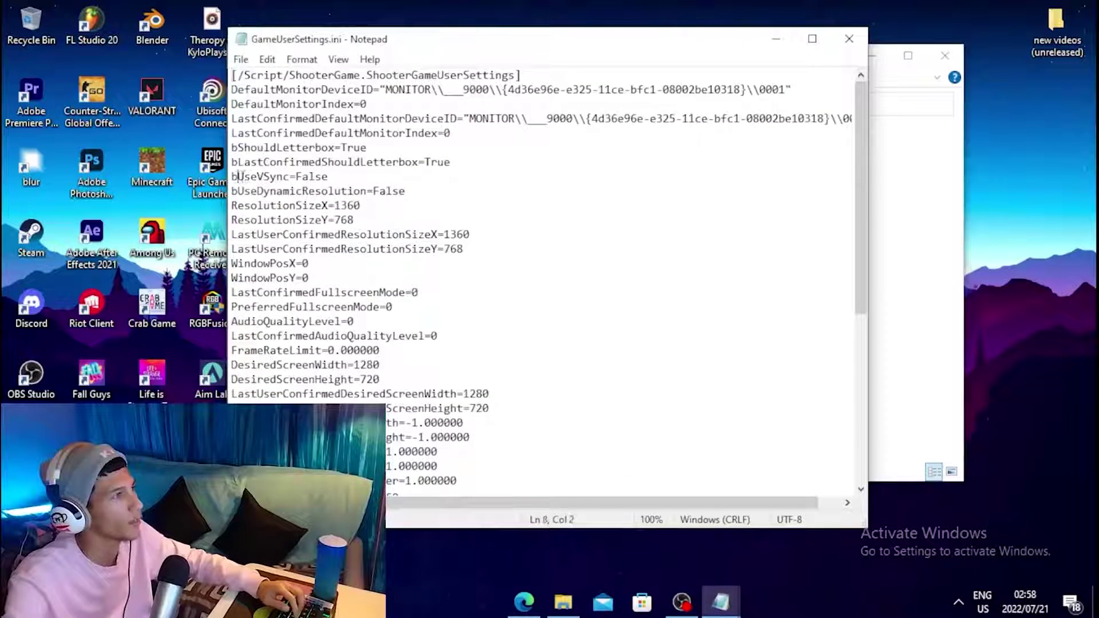
Step: Edit the ResolutionSizeY line in GameUserSettings.ini so it reads ResolutionSizeY=720
{"action": "double_click", "coordinate": [317, 175]}
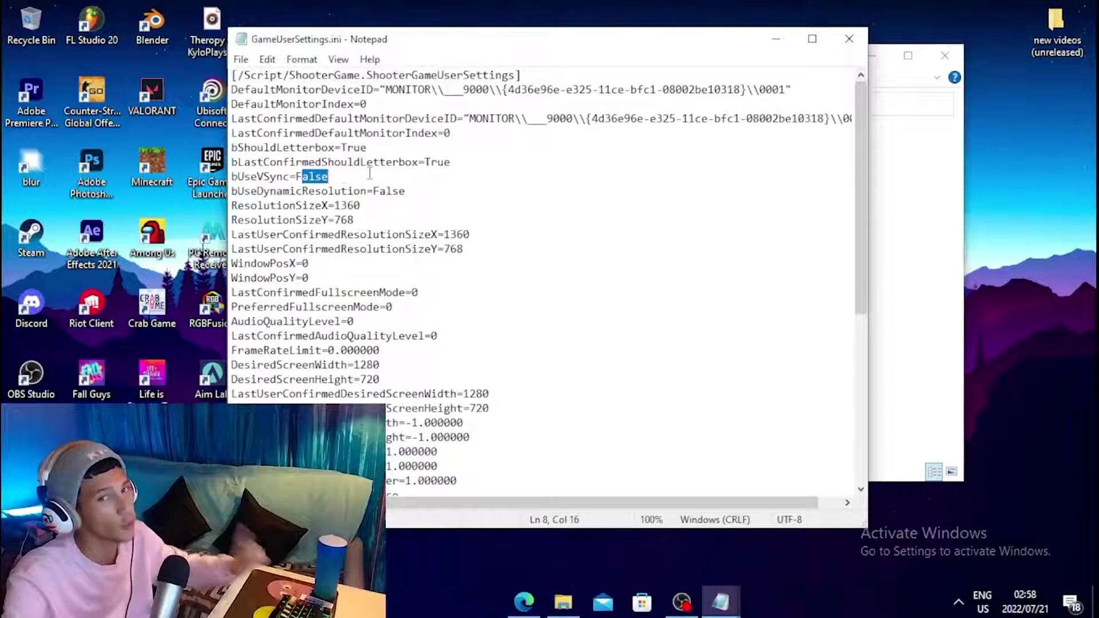
{"action": "scroll", "coordinate": [318, 172], "scroll_direction": "down", "scroll_amount": 1}
{"action": "left_click", "coordinate": [313, 160]}
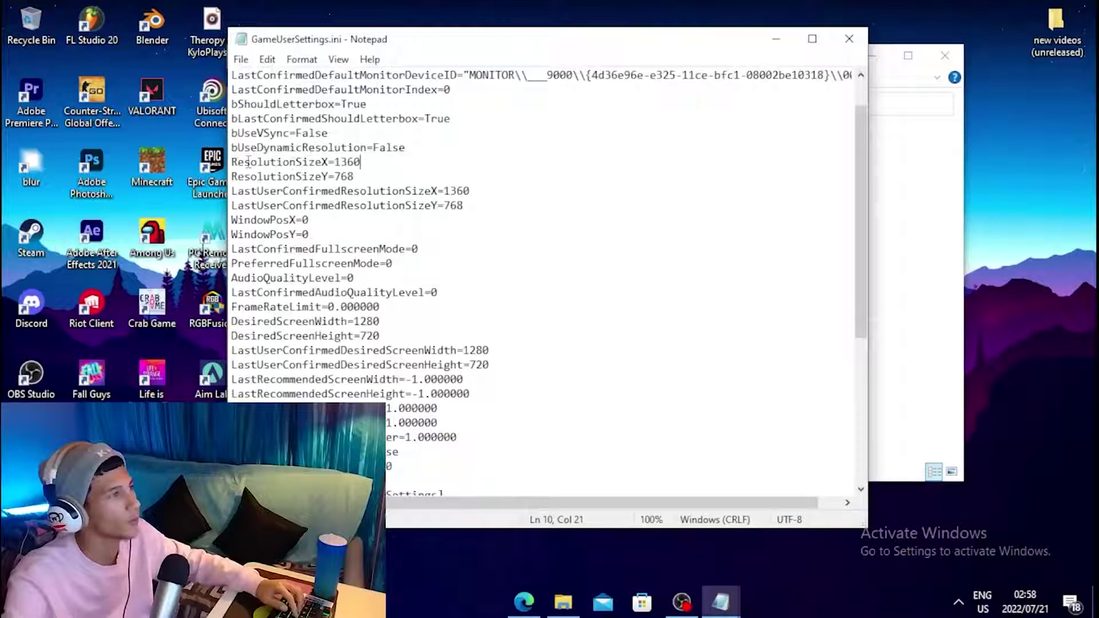
{"action": "left_click_drag", "start_coordinate": [238, 182], "coordinate": [311, 182]}
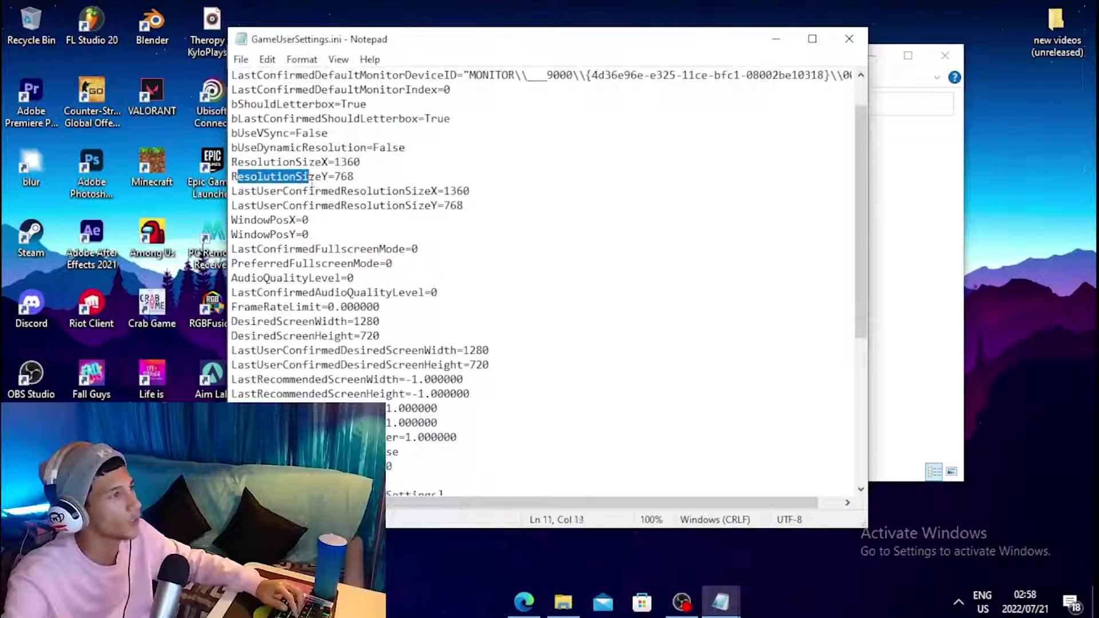
{"action": "left_click", "coordinate": [362, 175]}
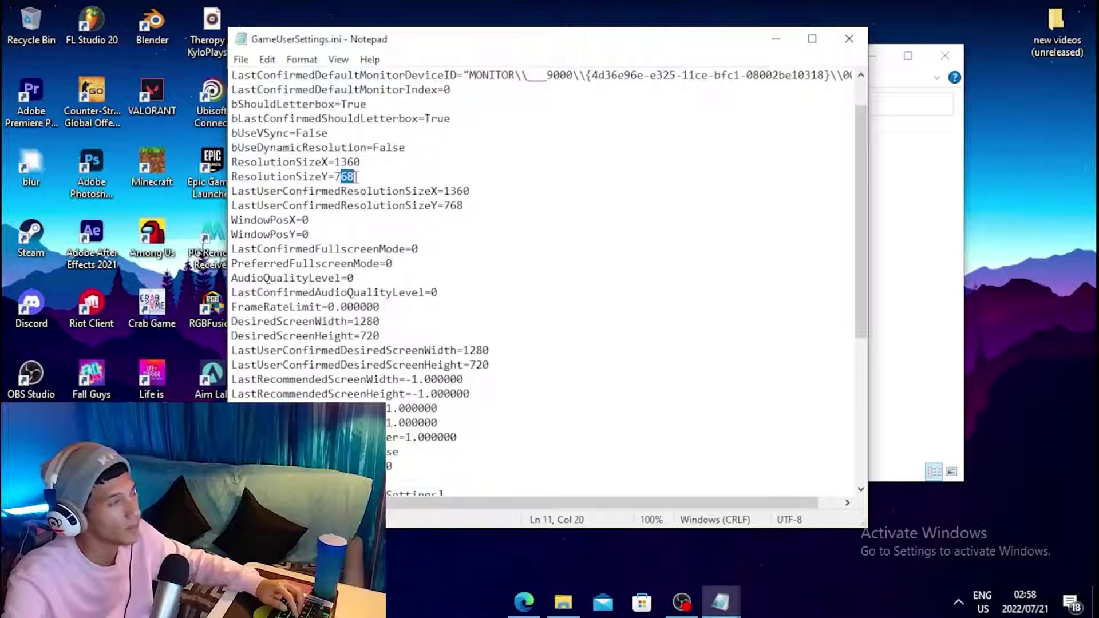
{"action": "type", "text": "20"}
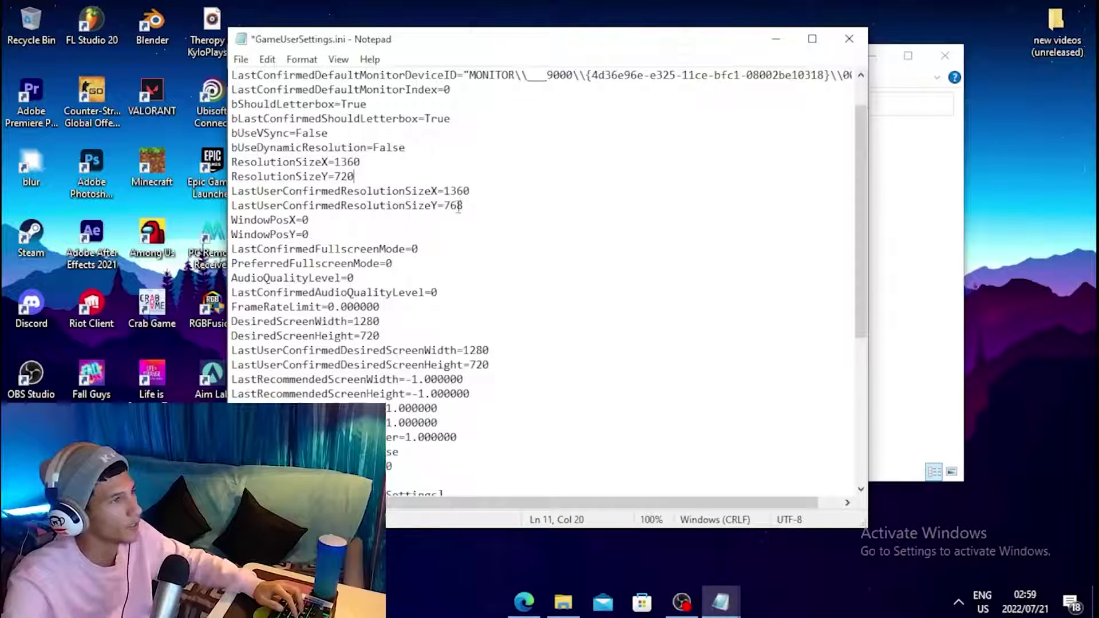
{"action": "type", "text": "20"}
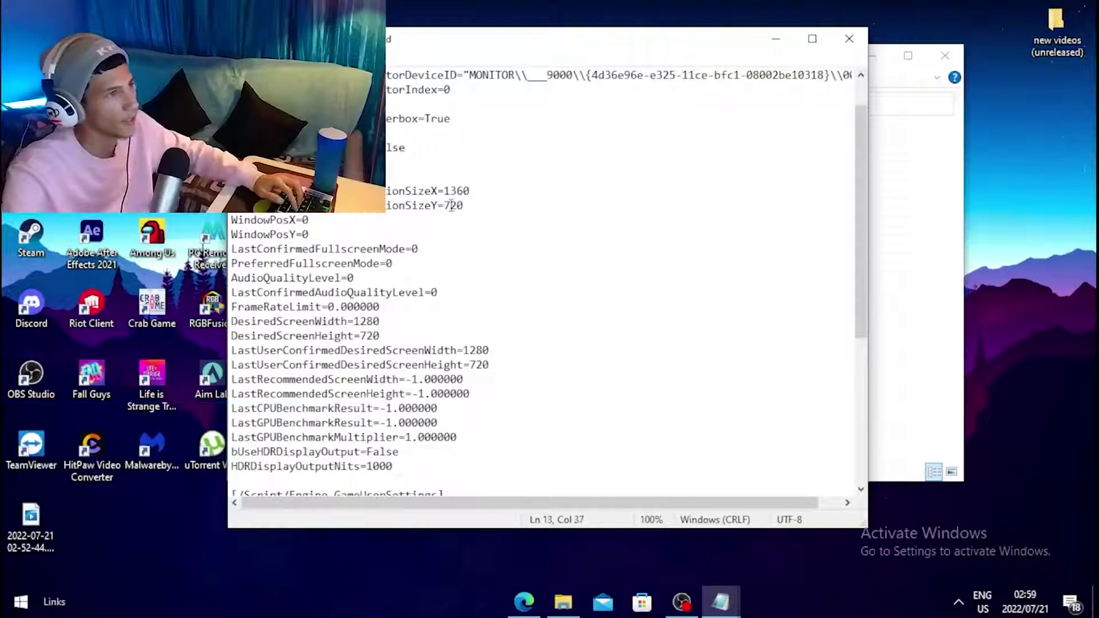
Step: Scroll to [ScalabilityGroups] and look over its quality settings down to PostProcessQuality
{"action": "scroll", "coordinate": [458, 251], "scroll_direction": "up", "scroll_amount": 1}
{"action": "scroll", "coordinate": [435, 211], "scroll_direction": "down", "scroll_amount": 7}
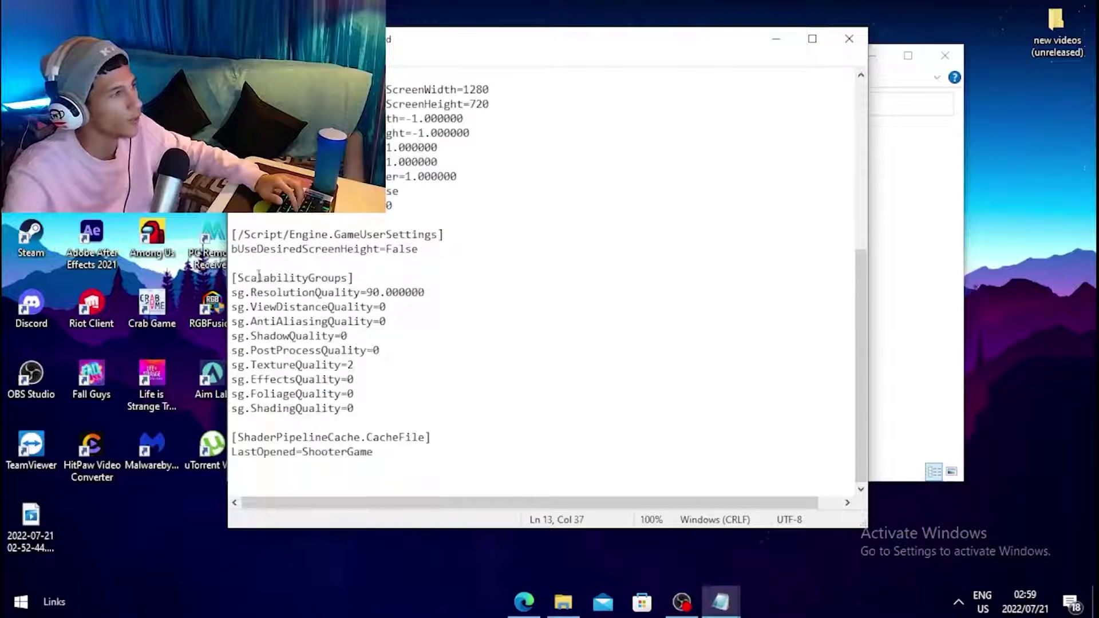
{"action": "left_click_drag", "start_coordinate": [241, 279], "coordinate": [429, 275]}
{"action": "left_click", "coordinate": [452, 272]}
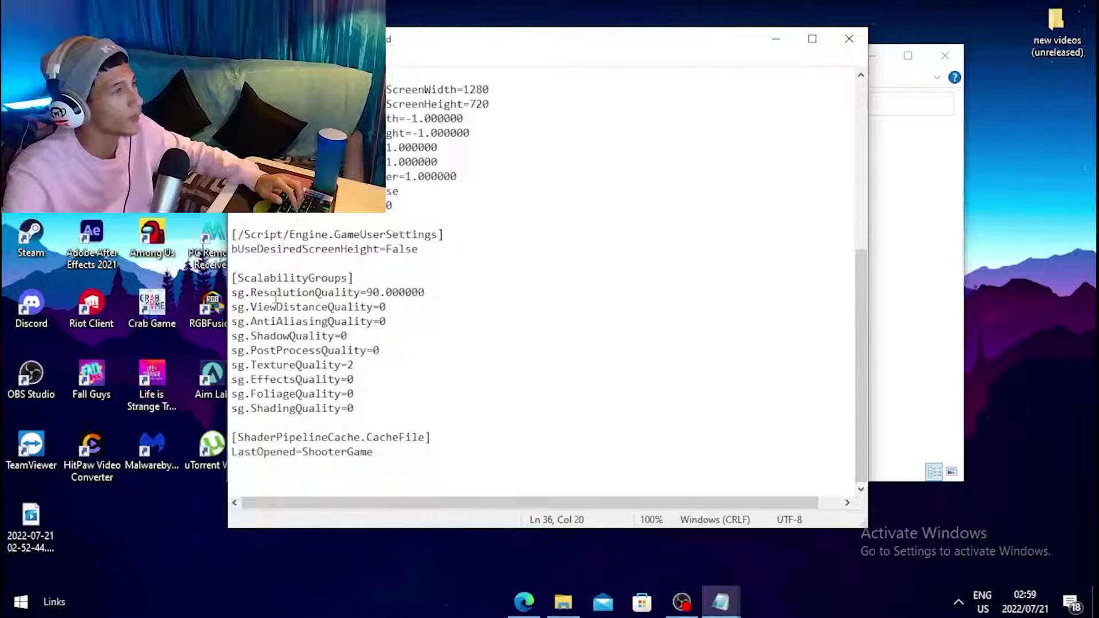
{"action": "left_click", "coordinate": [336, 292]}
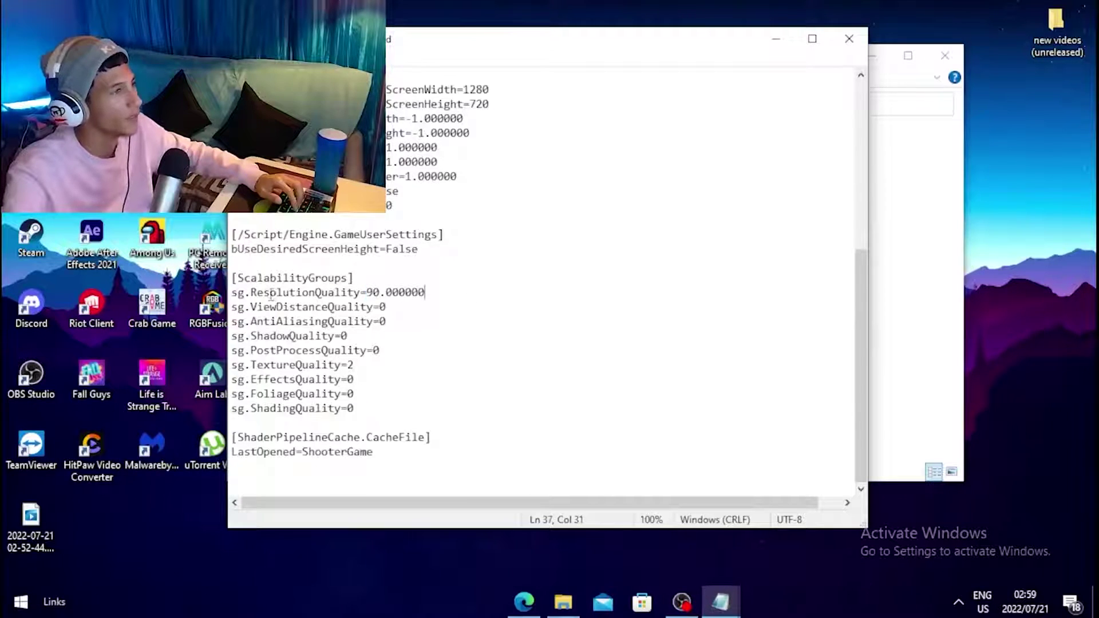
{"action": "left_click", "coordinate": [398, 309]}
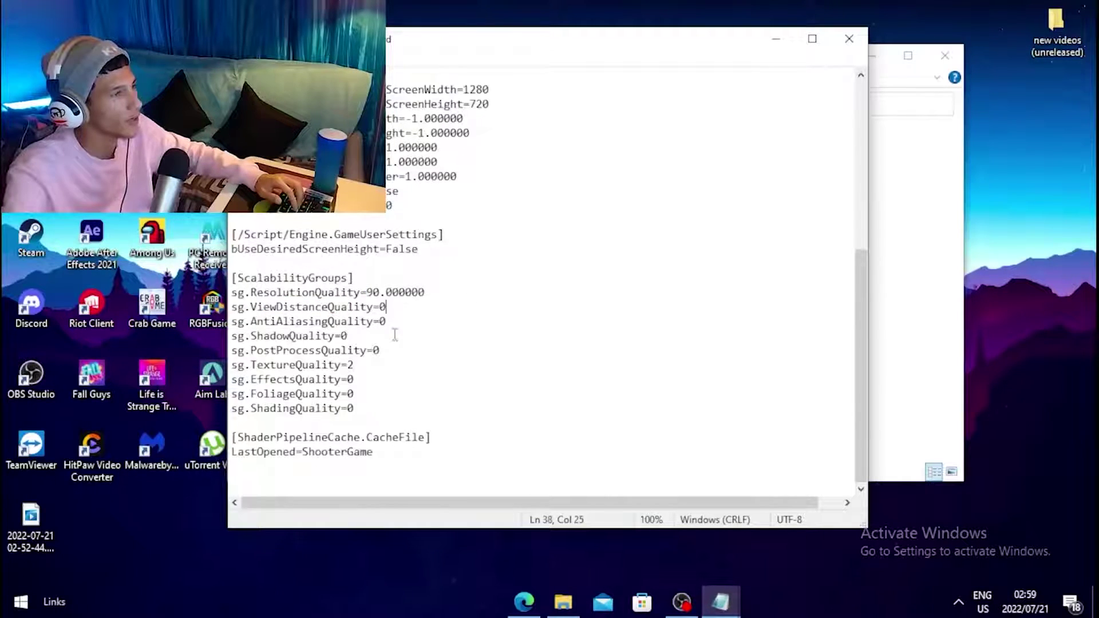
{"action": "left_click", "coordinate": [417, 326]}
{"action": "left_click_drag", "start_coordinate": [263, 336], "coordinate": [334, 350]}
{"action": "left_click", "coordinate": [349, 336]}
{"action": "left_click", "coordinate": [381, 350]}
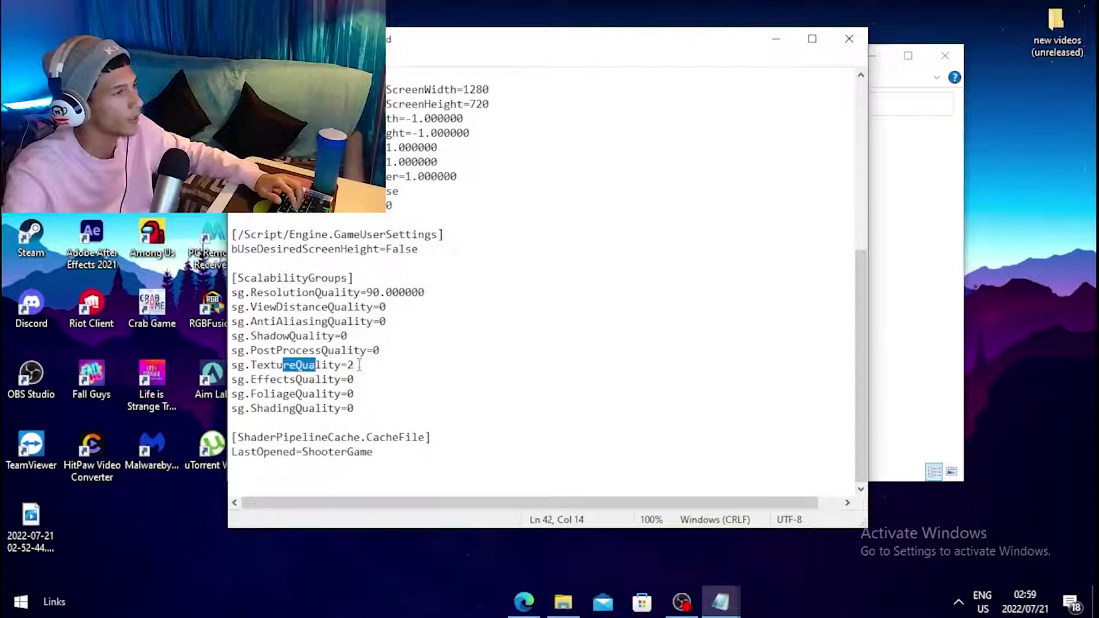
Step: Change sg.TextureQuality from 2 to 0, then go to Notepad's File menu to save
{"action": "left_click", "coordinate": [358, 364]}
{"action": "key", "text": "BackSpace"}
{"action": "type", "text": "0"}
{"action": "left_click_drag", "start_coordinate": [270, 379], "coordinate": [322, 379]}
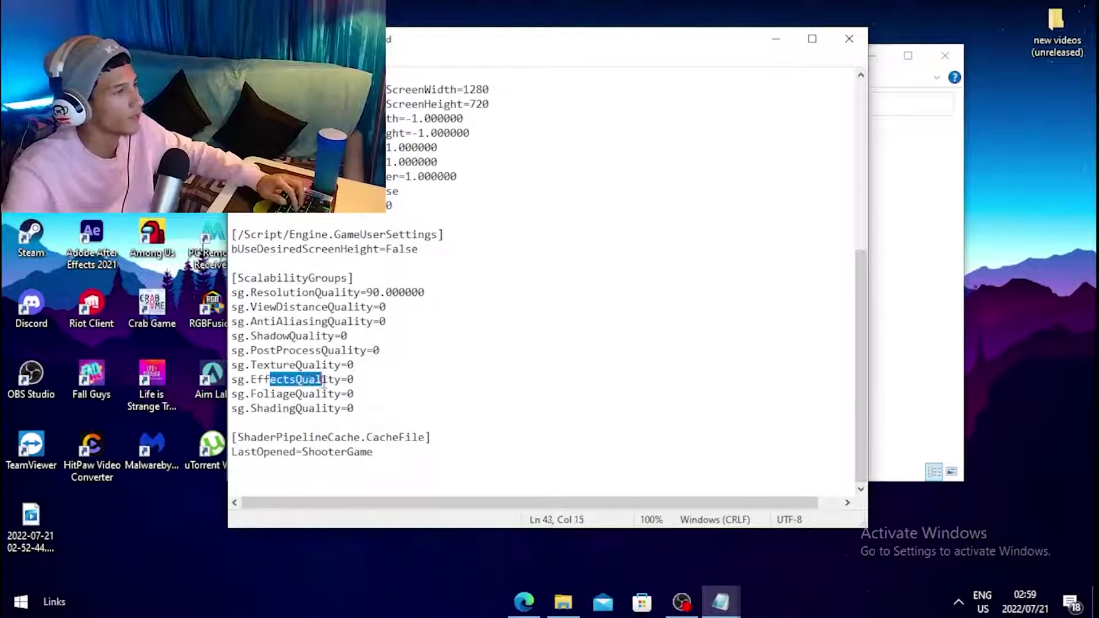
{"action": "left_click", "coordinate": [378, 378]}
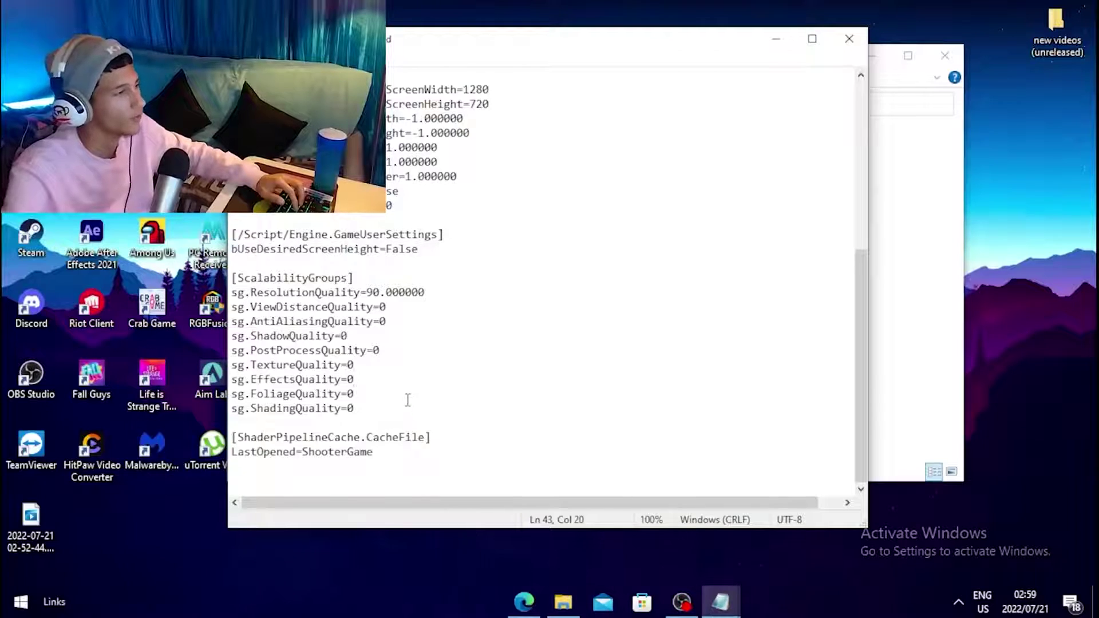
{"action": "scroll", "coordinate": [401, 395], "scroll_direction": "up", "scroll_amount": 7}
{"action": "left_click", "coordinate": [241, 60]}
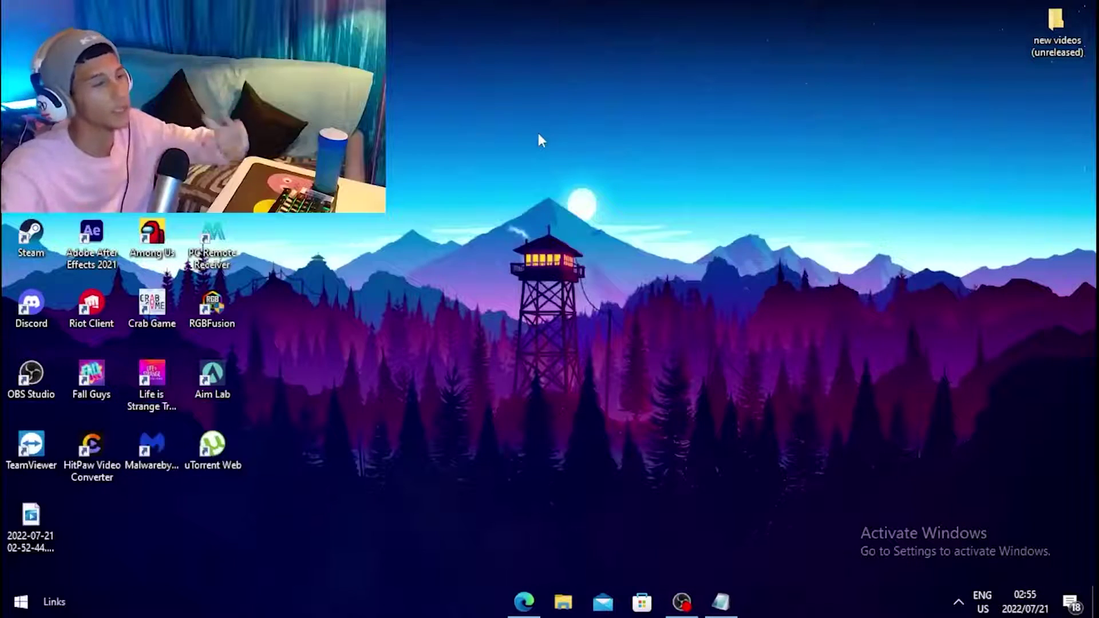
Step: Reach the per-app Graphics settings page through the desktop's Display settings
{"action": "right_click", "coordinate": [495, 192]}
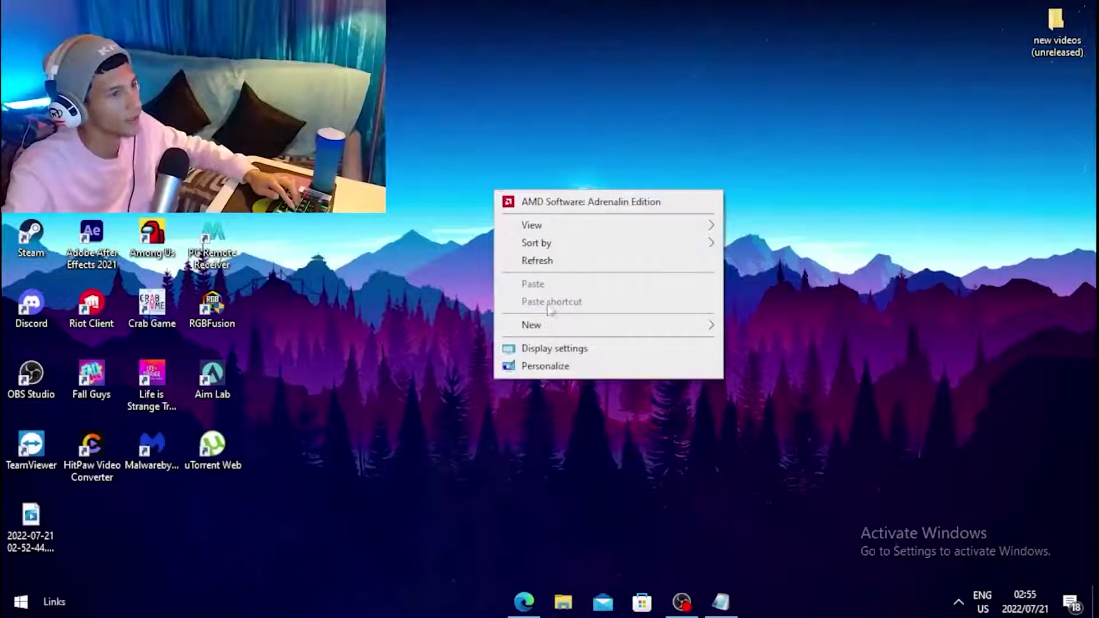
{"action": "left_click", "coordinate": [547, 350]}
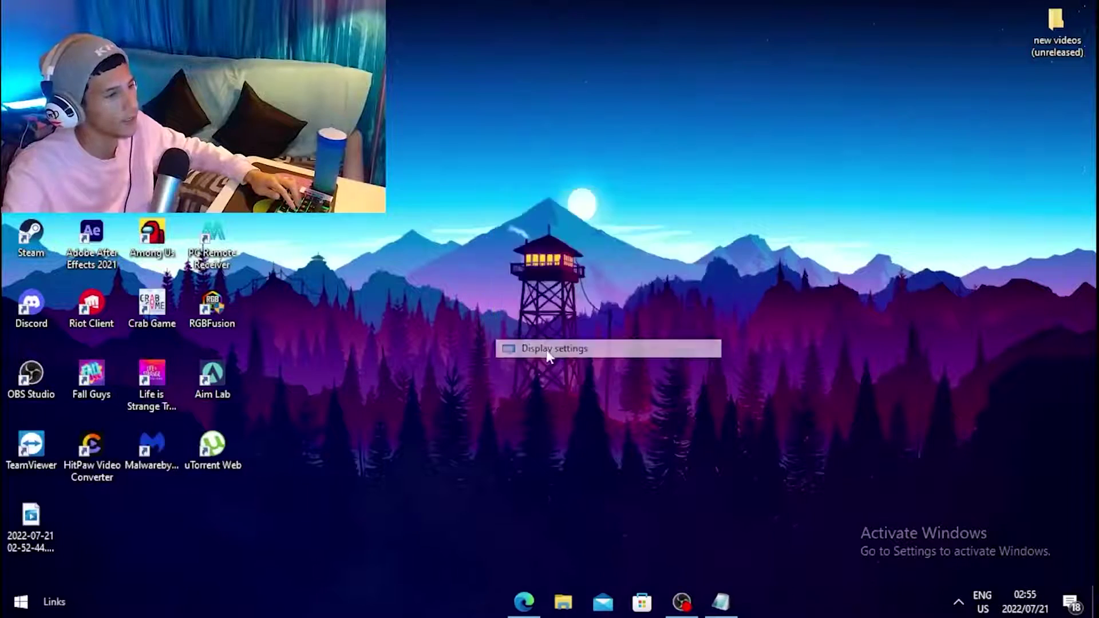
{"action": "scroll", "coordinate": [605, 217], "scroll_direction": "down", "scroll_amount": 5}
{"action": "scroll", "coordinate": [538, 203], "scroll_direction": "down", "scroll_amount": 3}
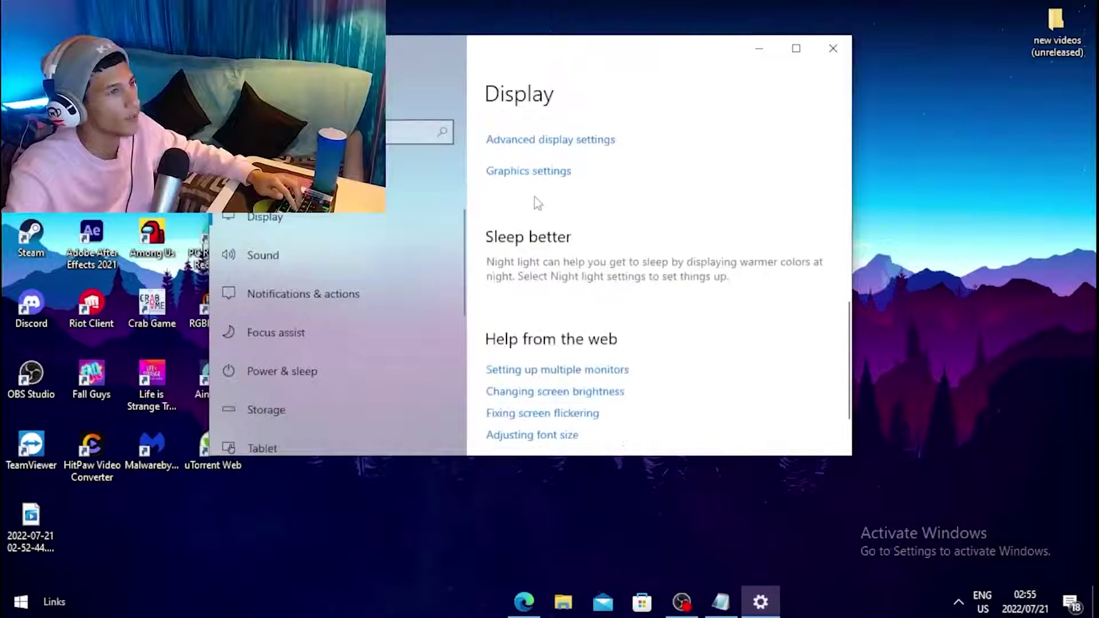
{"action": "left_click", "coordinate": [526, 177]}
{"action": "scroll", "coordinate": [547, 203], "scroll_direction": "down", "scroll_amount": 1}
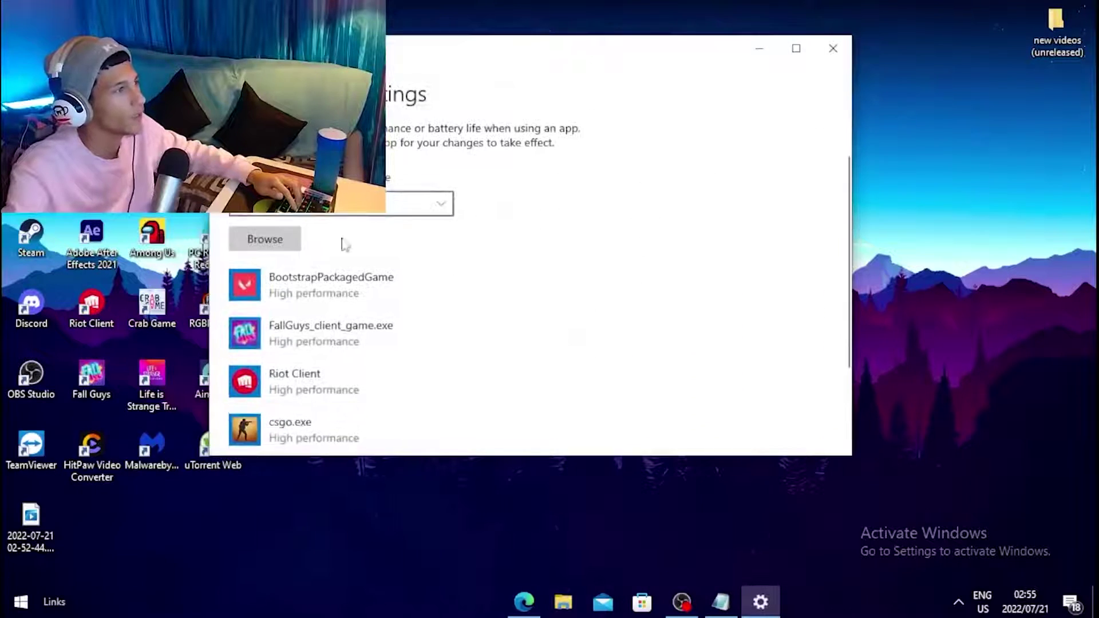
Step: Add C:\Riot Games\VALORANT\live\VALORANT.exe, set it to High performance, and close Settings
{"action": "left_click", "coordinate": [265, 239]}
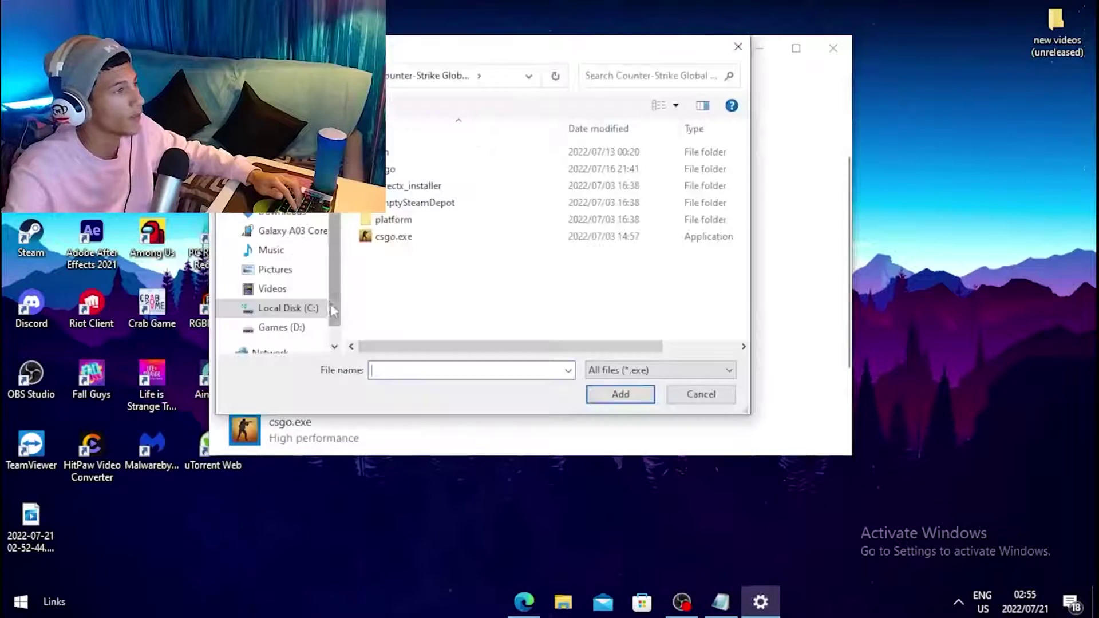
{"action": "left_click", "coordinate": [284, 308]}
{"action": "scroll", "coordinate": [469, 246], "scroll_direction": "down", "scroll_amount": 2}
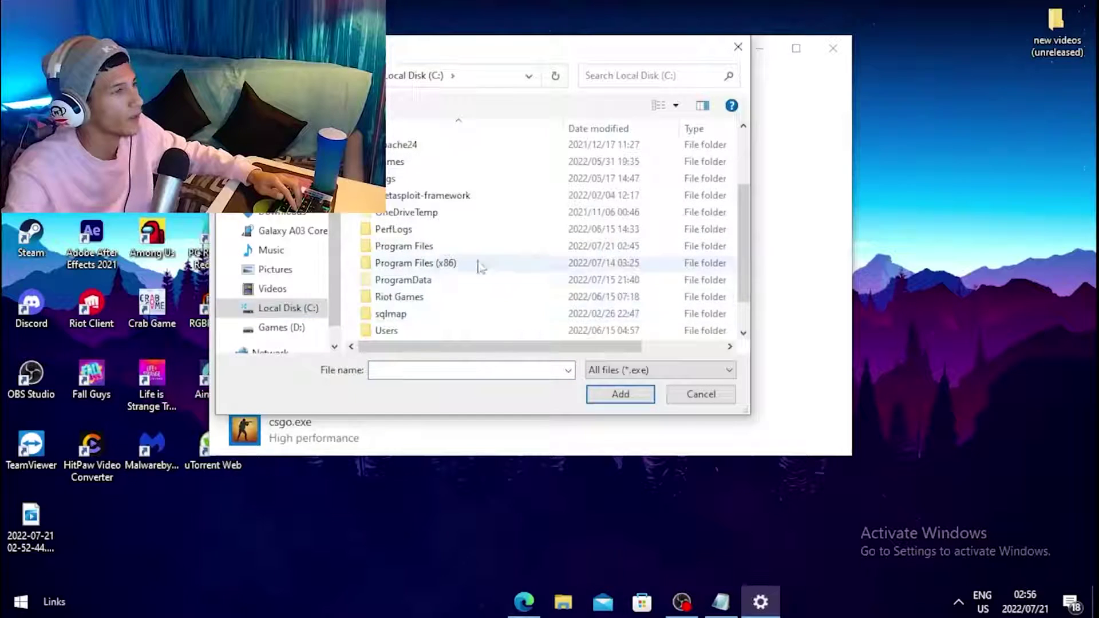
{"action": "double_click", "coordinate": [432, 297]}
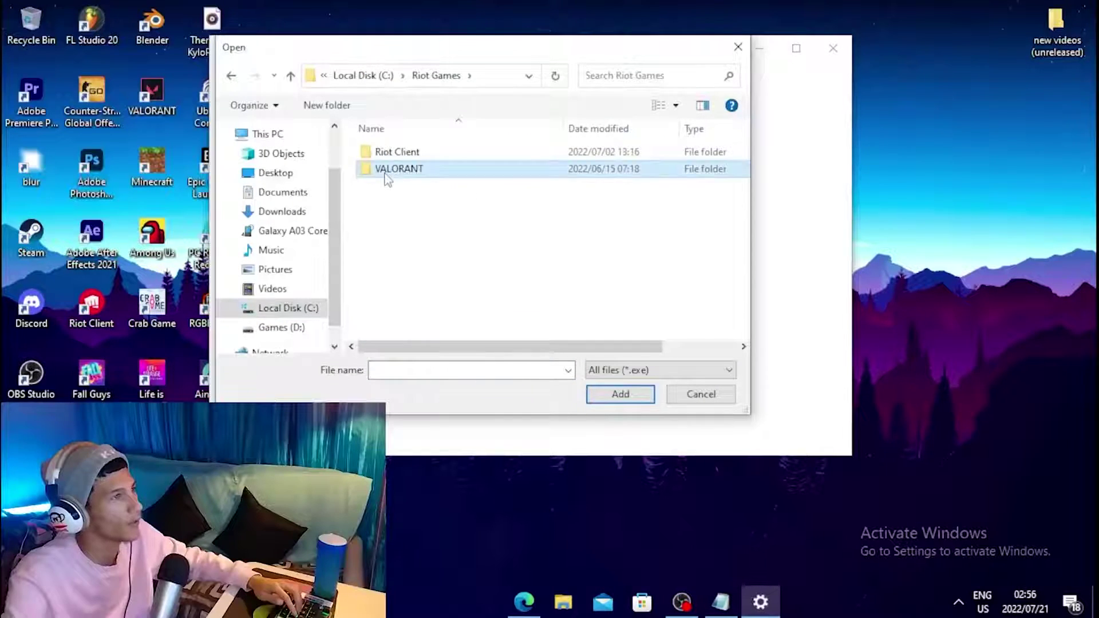
{"action": "double_click", "coordinate": [389, 170]}
{"action": "double_click", "coordinate": [383, 152]}
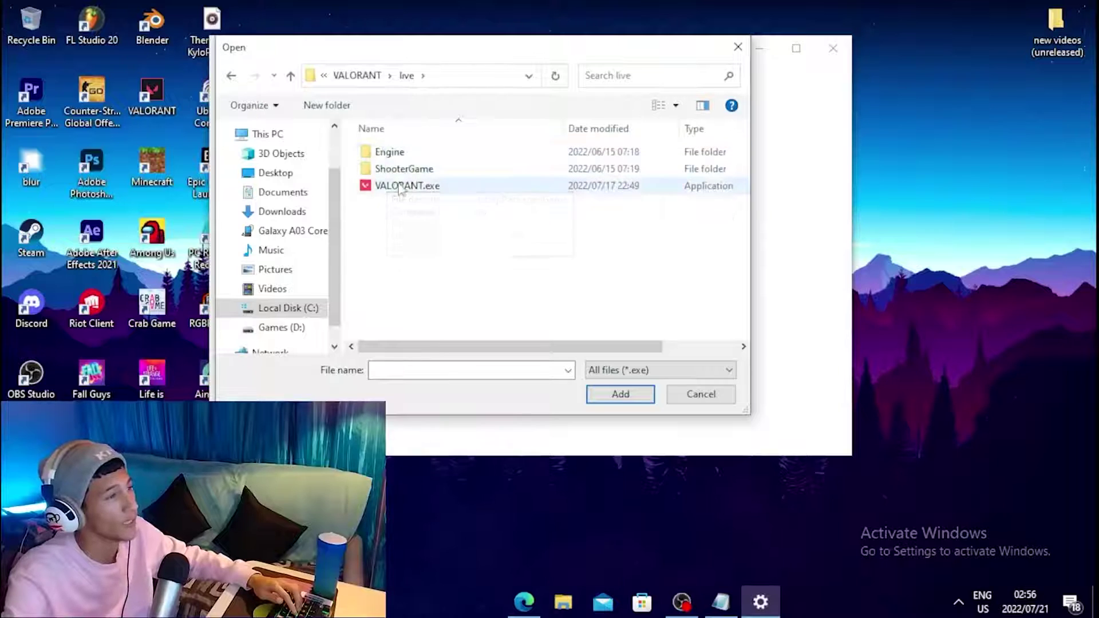
{"action": "left_click", "coordinate": [418, 186]}
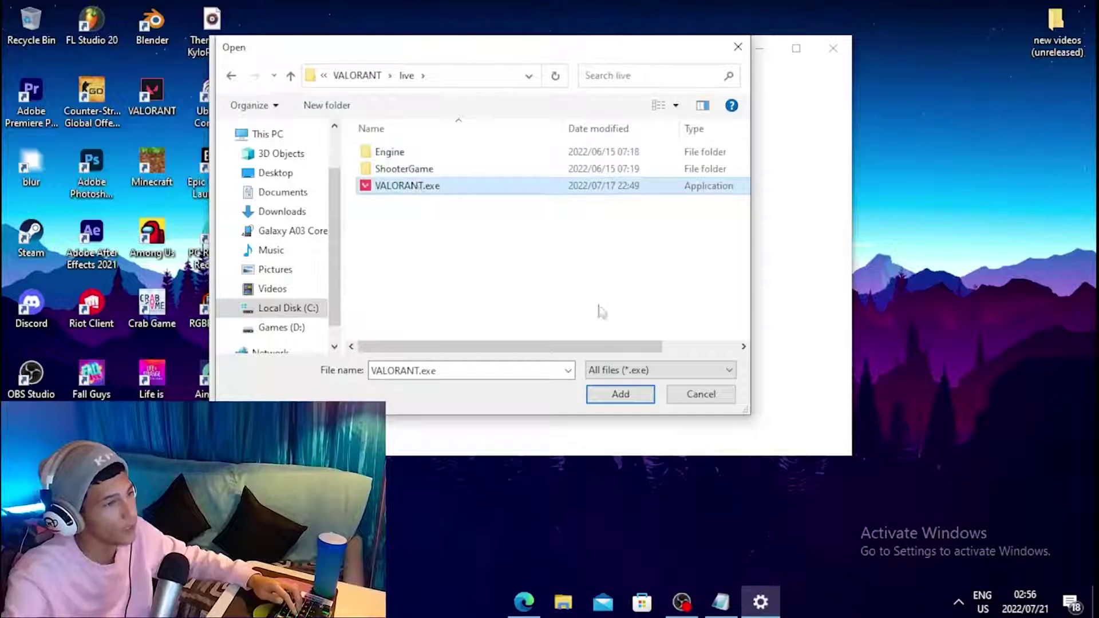
{"action": "left_click", "coordinate": [620, 394]}
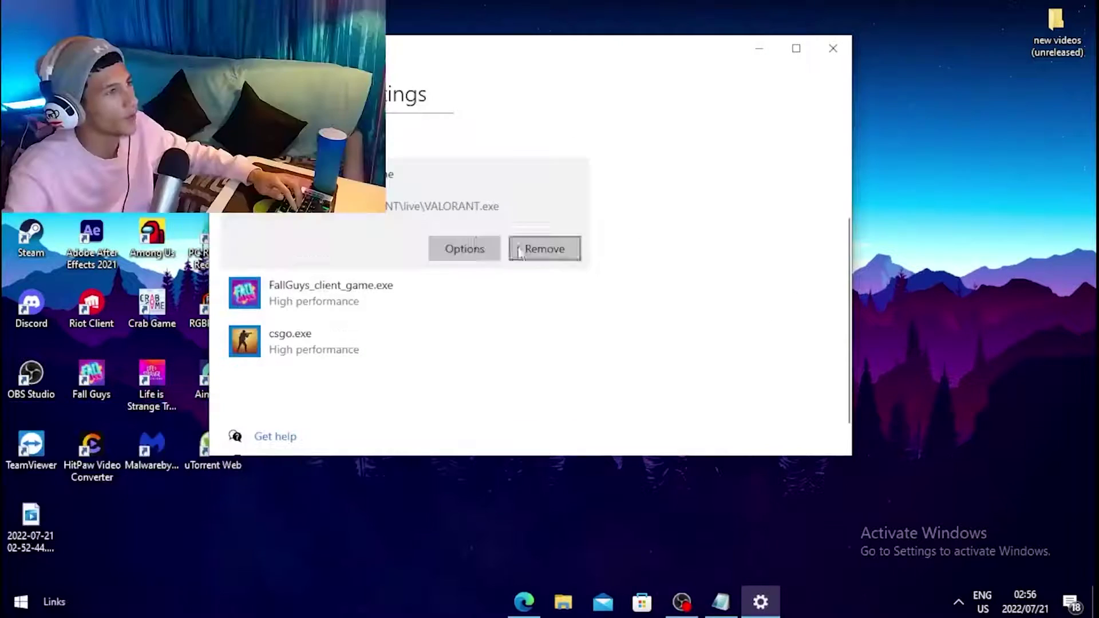
{"action": "left_click", "coordinate": [470, 251]}
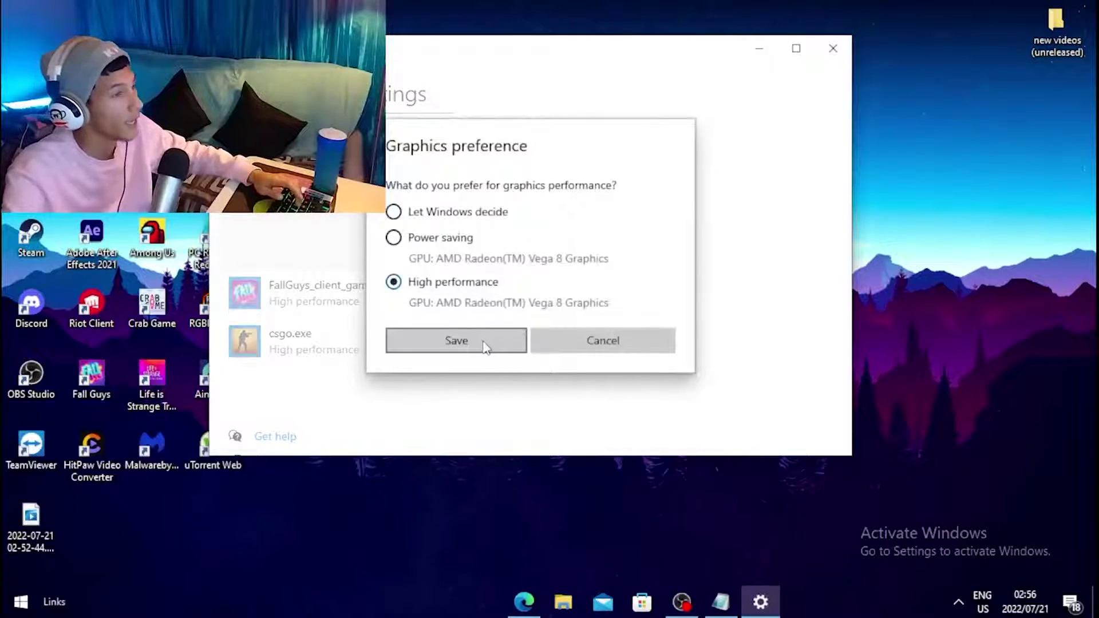
{"action": "left_click", "coordinate": [485, 346]}
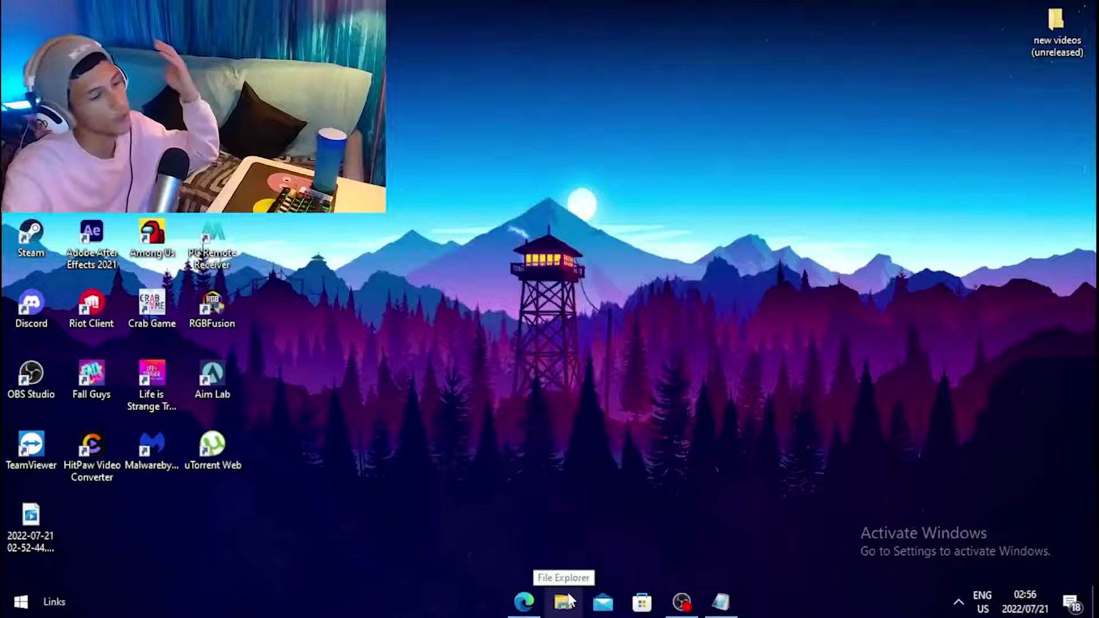
Step: Browse File Explorer to C:\Riot Games\VALORANT\live and select VALORANT.exe
{"action": "left_click", "coordinate": [563, 601]}
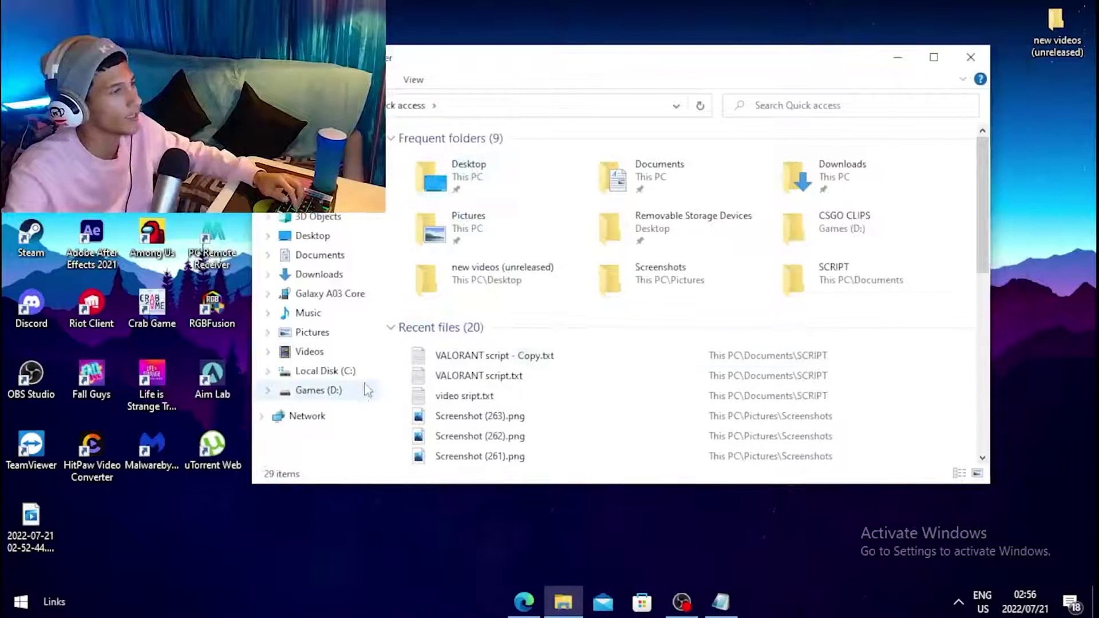
{"action": "left_click", "coordinate": [334, 389]}
{"action": "left_click", "coordinate": [334, 371]}
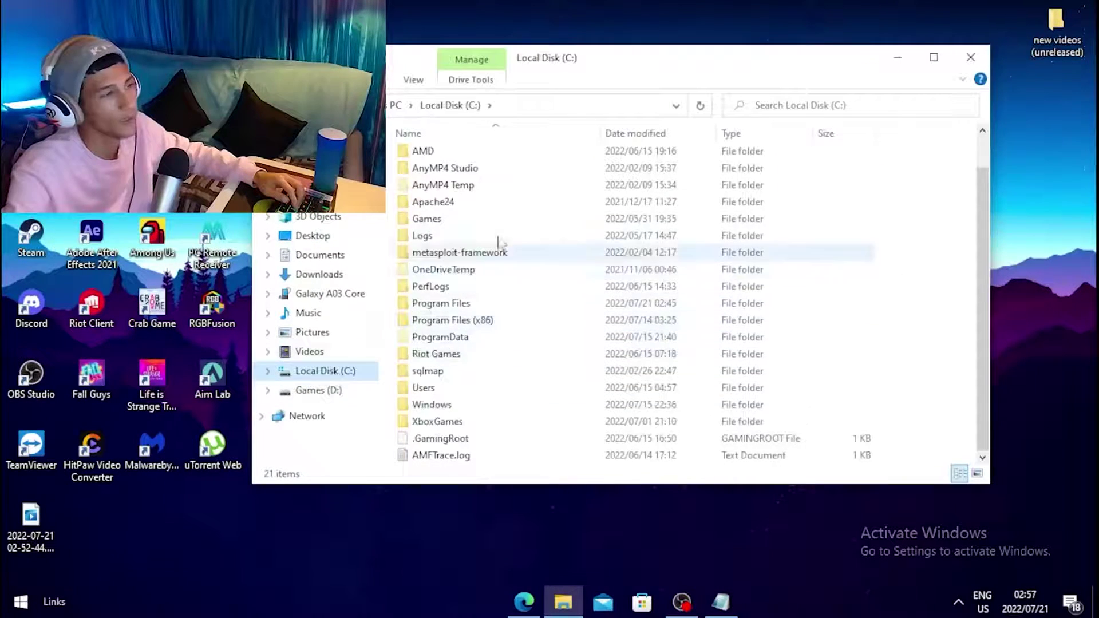
{"action": "left_click", "coordinate": [464, 356]}
{"action": "double_click", "coordinate": [464, 355]}
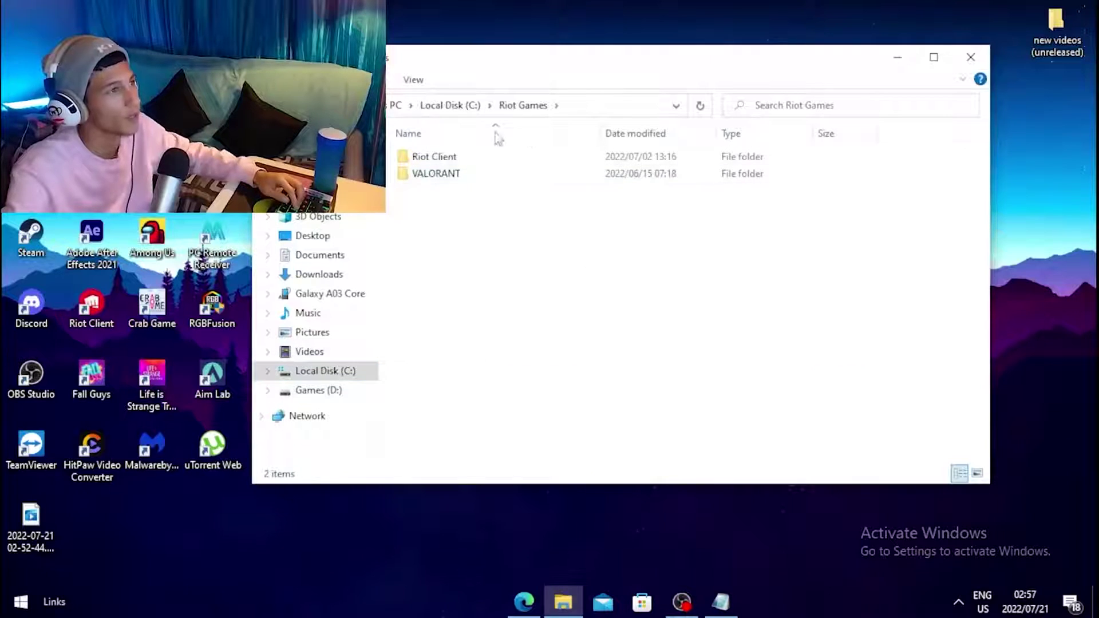
{"action": "double_click", "coordinate": [464, 174]}
{"action": "double_click", "coordinate": [449, 159]}
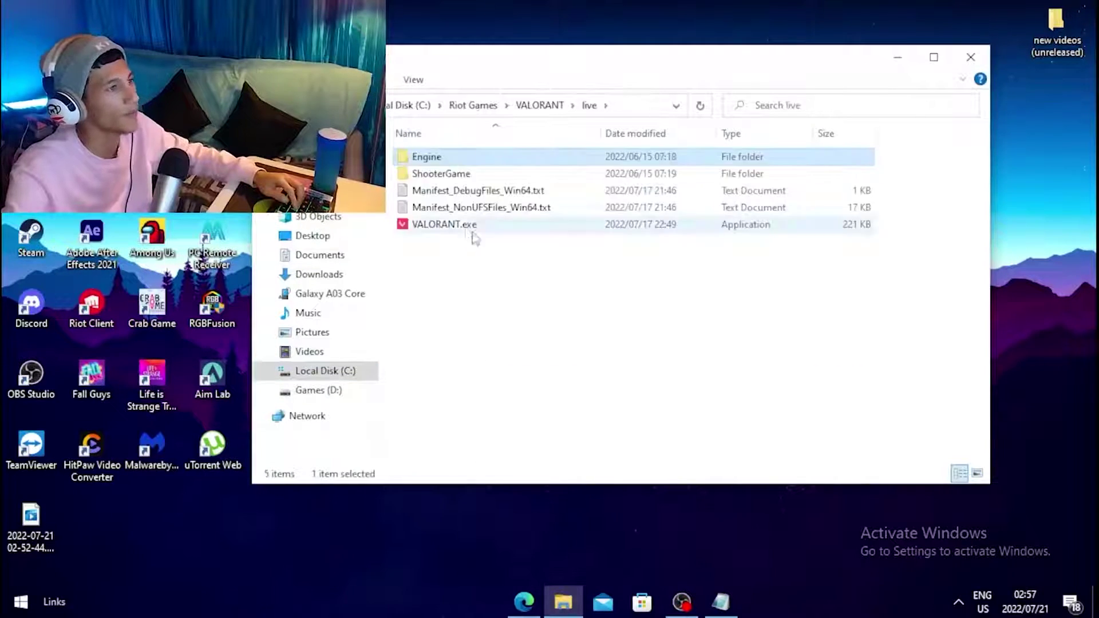
{"action": "left_click", "coordinate": [441, 224]}
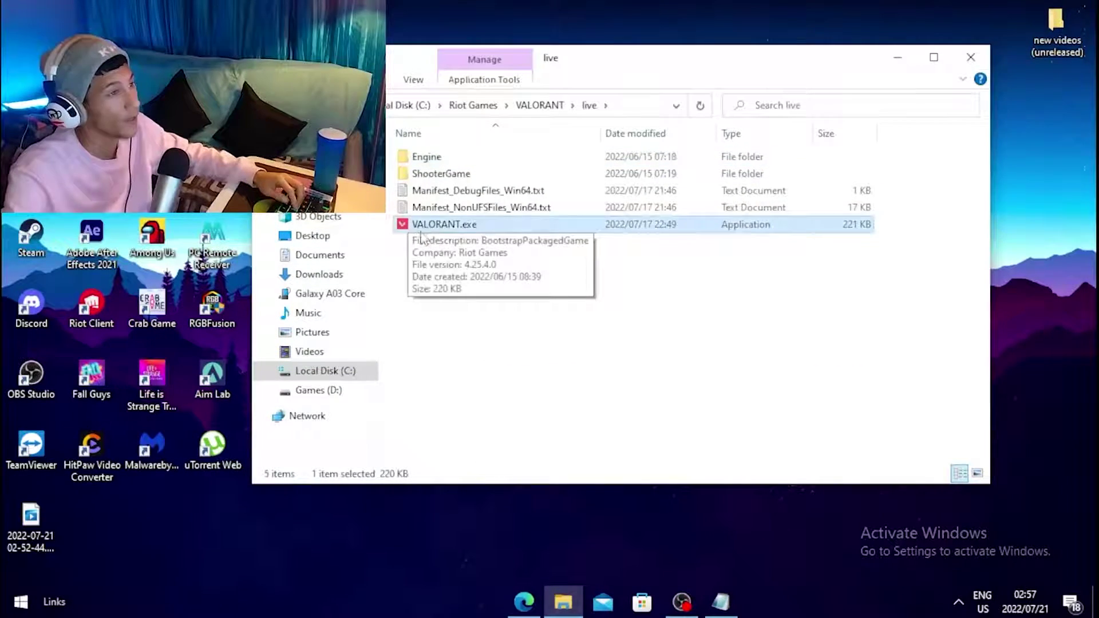
Step: In VALORANT.exe Compatibility, disable fullscreen optimizations and override high DPI scaling by Application
{"action": "right_click", "coordinate": [465, 228]}
{"action": "left_click", "coordinate": [511, 572]}
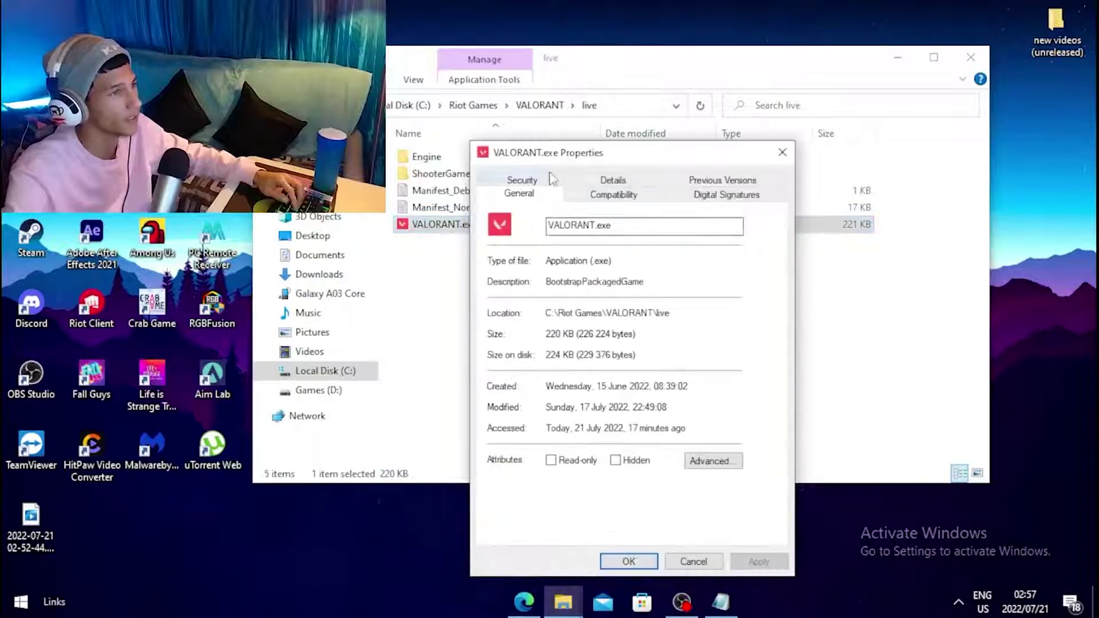
{"action": "left_click", "coordinate": [541, 86]}
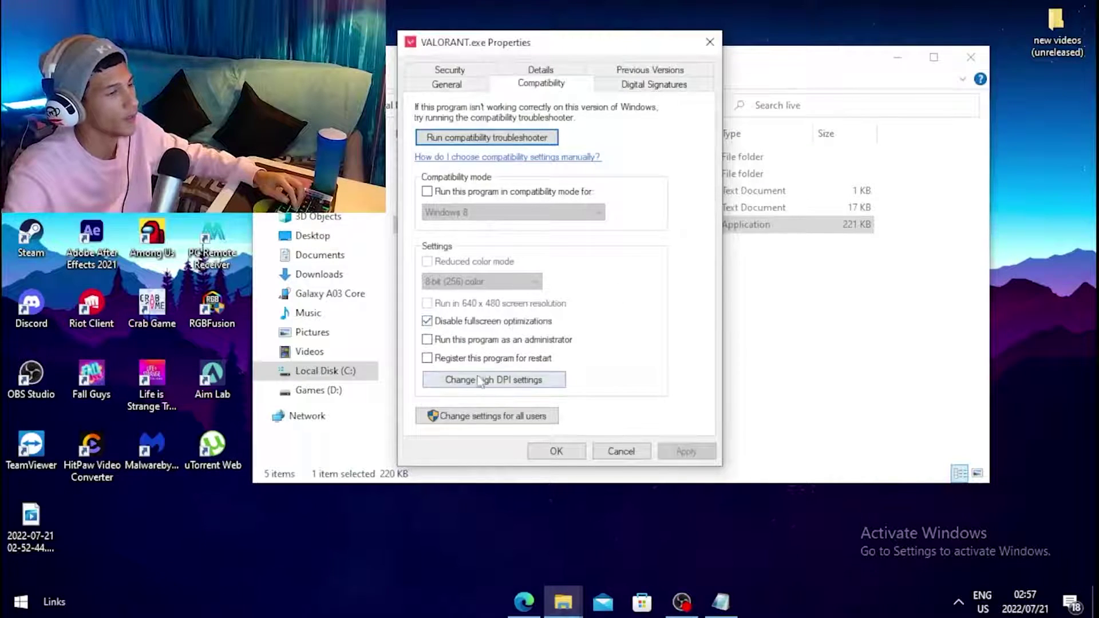
{"action": "left_click", "coordinate": [525, 387]}
{"action": "left_click", "coordinate": [473, 352]}
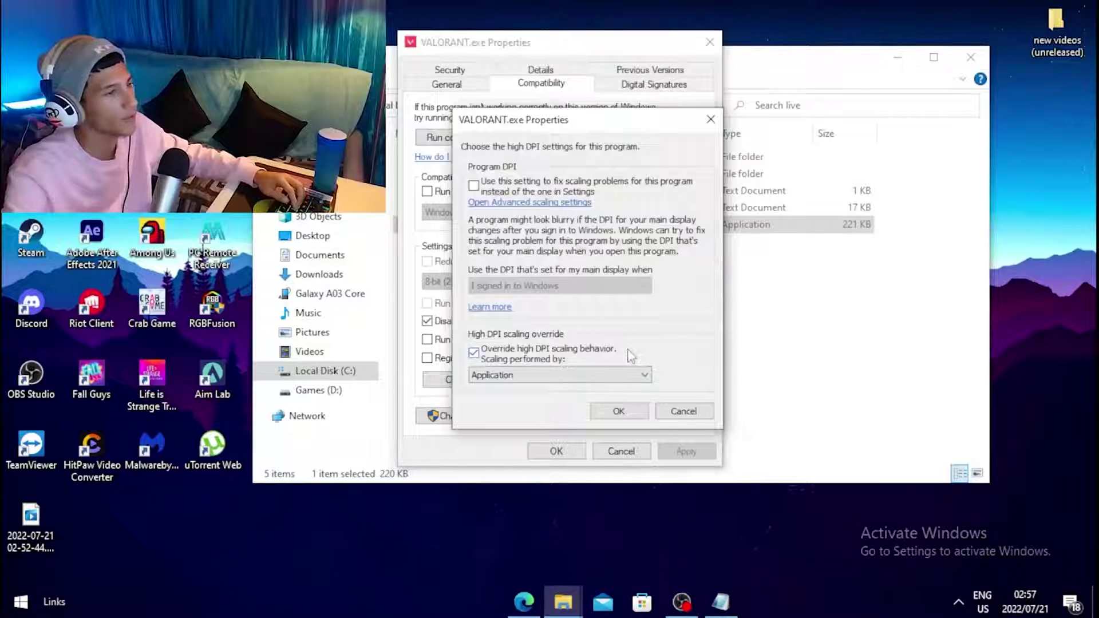
{"action": "left_click", "coordinate": [612, 412]}
{"action": "left_click", "coordinate": [555, 451]}
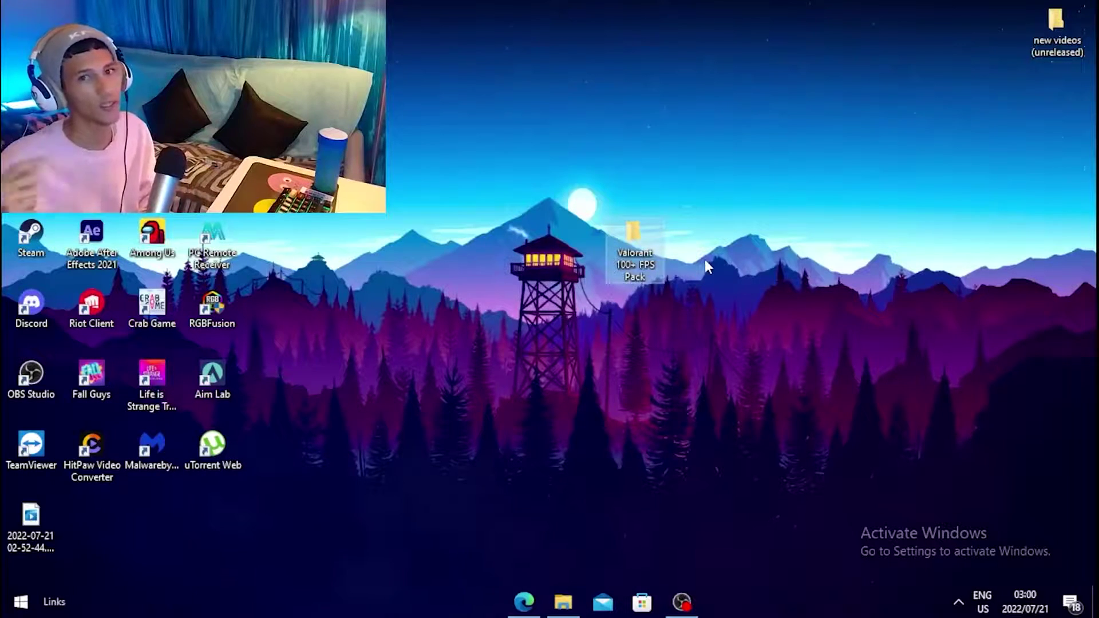
Step: Open Valorant 100+ FPS Pack > 1 PC Optimization and look over its four registry files
{"action": "double_click", "coordinate": [638, 254]}
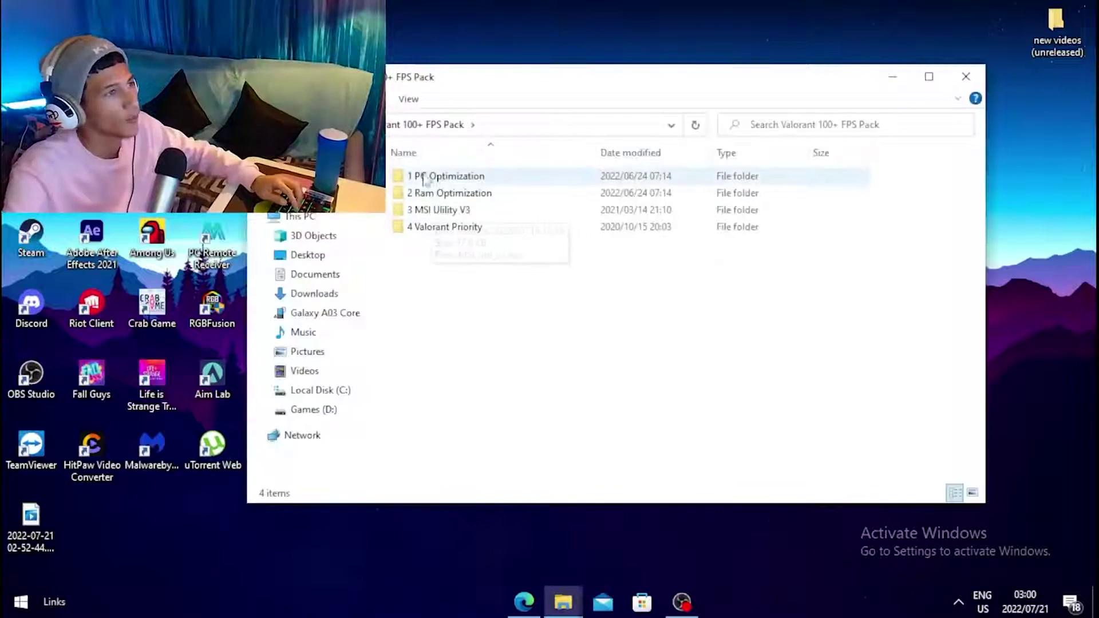
{"action": "double_click", "coordinate": [429, 178]}
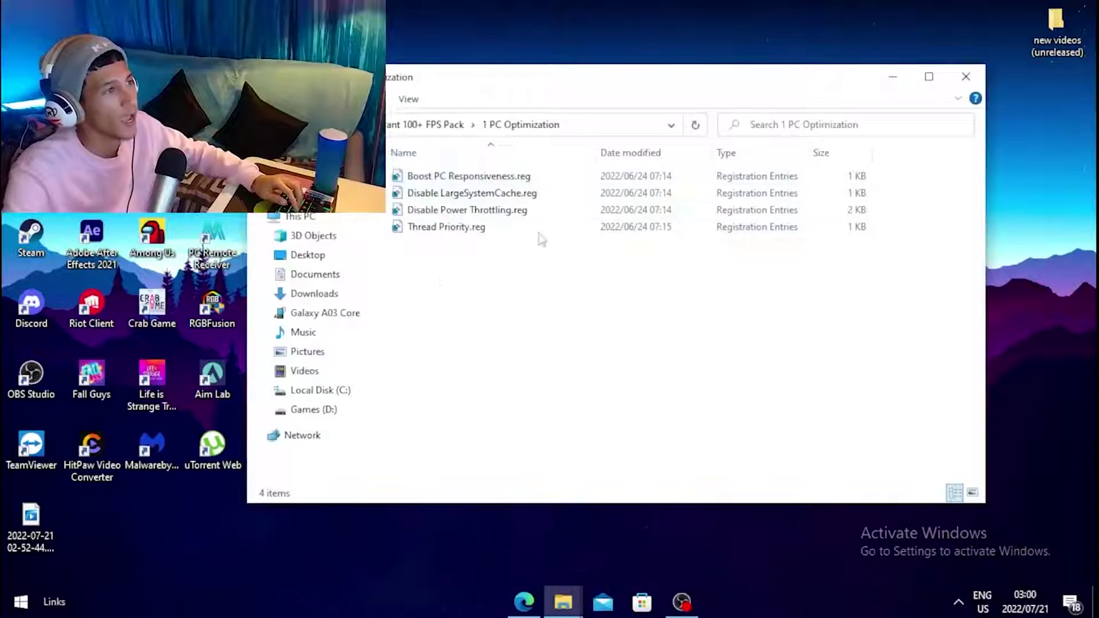
{"action": "key", "text": "ctrl+a"}
{"action": "left_click", "coordinate": [483, 345]}
Step: View Boost PC Responsiveness.reg in Notepad, close it, and open the 2 Ram Optimization folder
{"action": "right_click", "coordinate": [441, 177]}
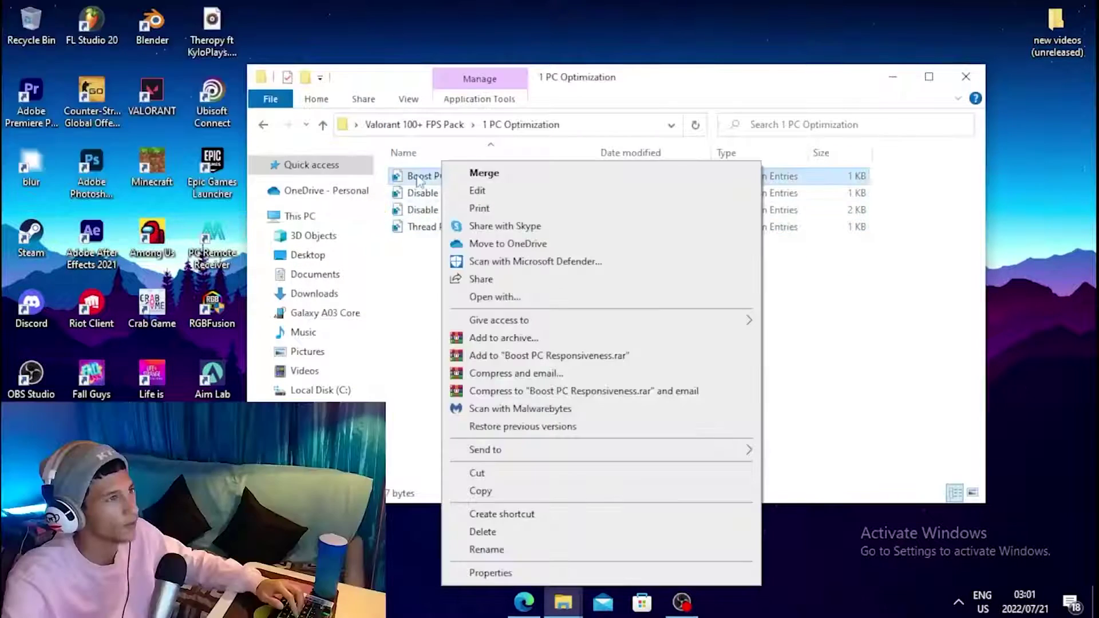
{"action": "left_click", "coordinate": [489, 190]}
{"action": "left_click_drag", "start_coordinate": [246, 100], "coordinate": [572, 309]}
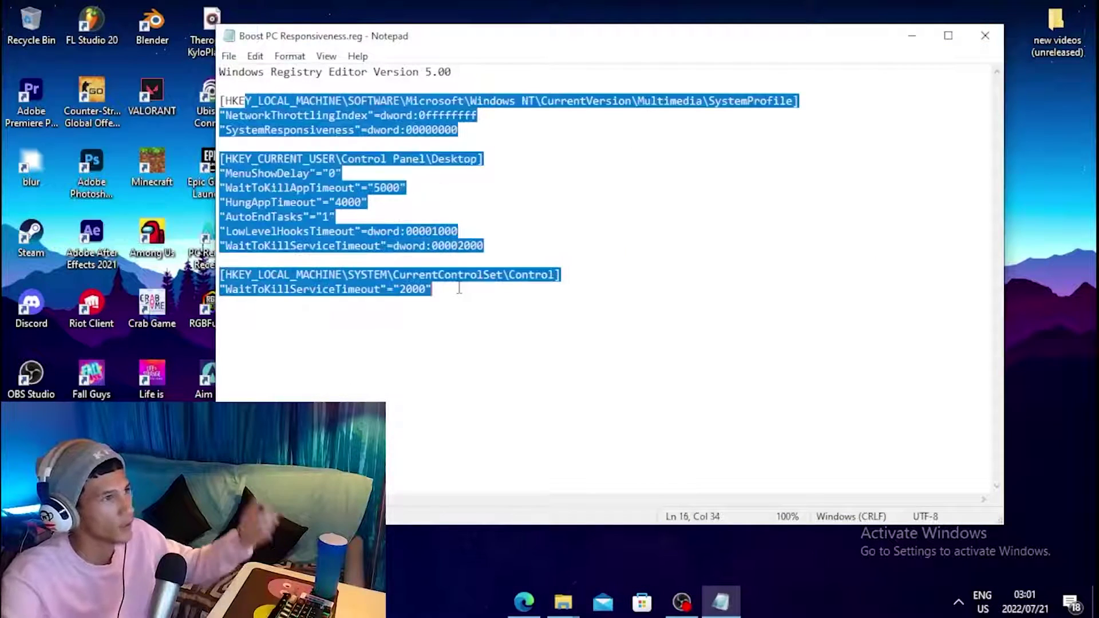
{"action": "left_click", "coordinate": [604, 256]}
{"action": "key", "text": "alt+F4"}
{"action": "key", "text": "alt+Up"}
{"action": "double_click", "coordinate": [460, 197]}
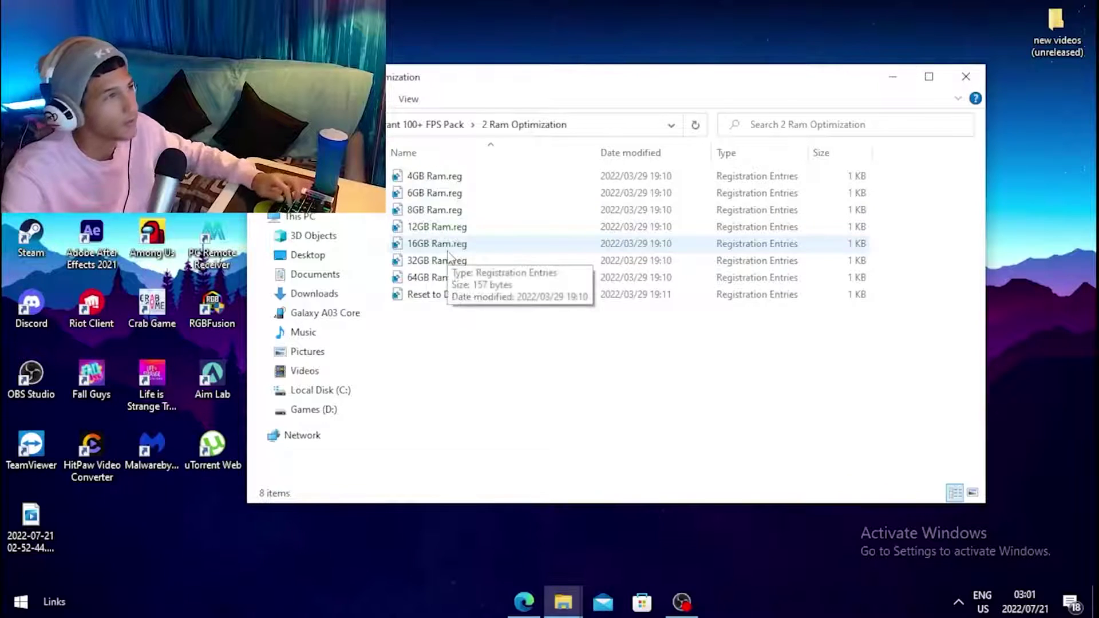
Step: Go back to the FPS pack, open 4 Valorant Priority, and click through its Normal, High and AboveNormal .reg files
{"action": "key", "text": "BackSpace"}
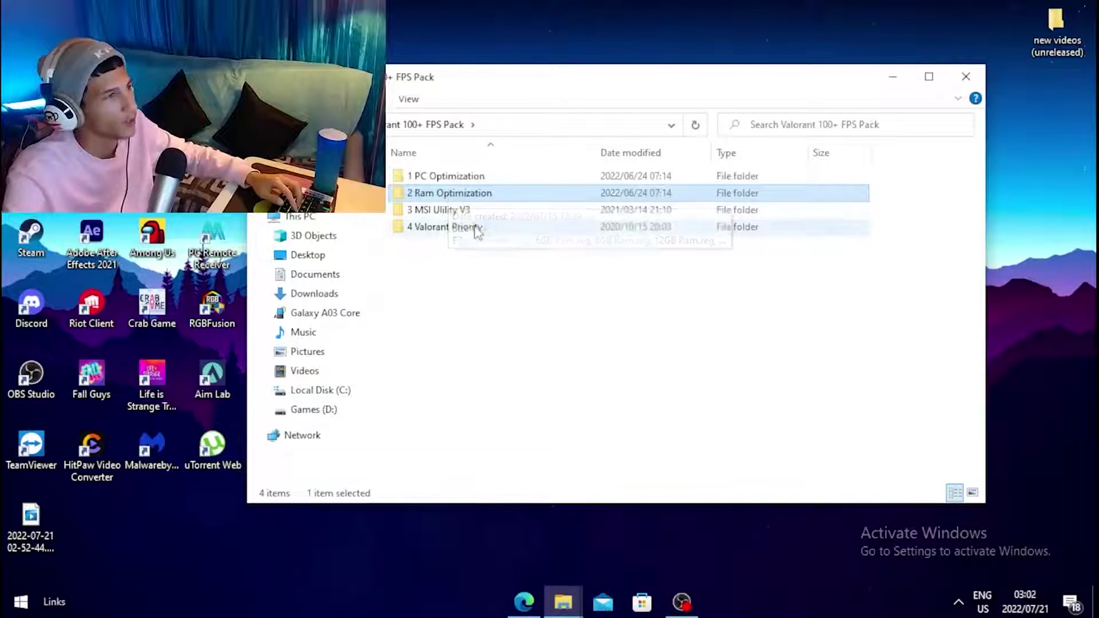
{"action": "double_click", "coordinate": [436, 229]}
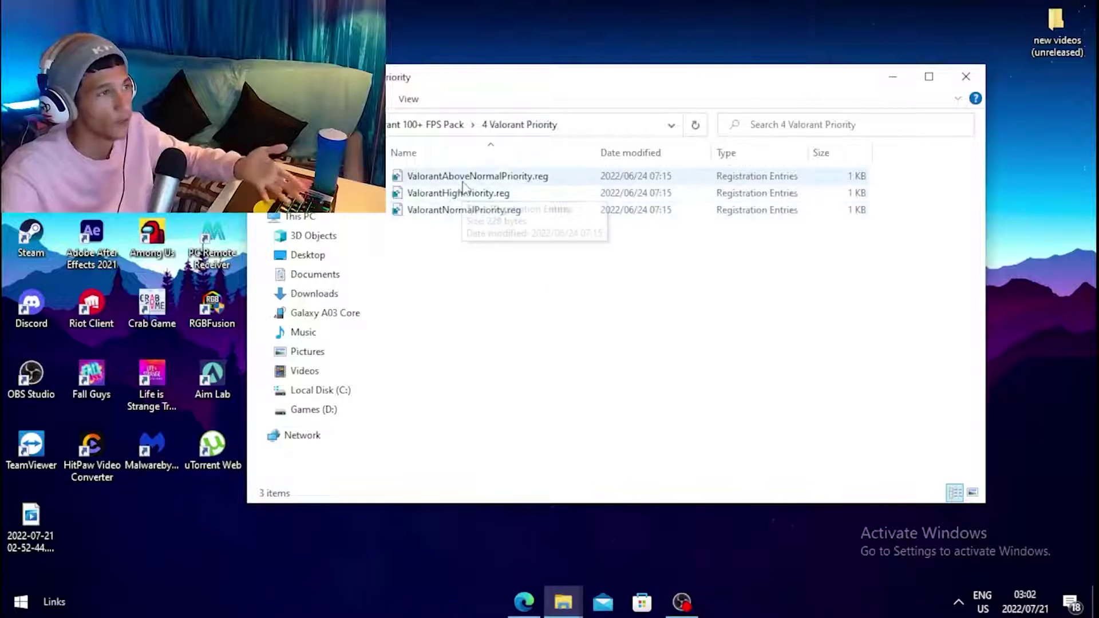
{"action": "left_click", "coordinate": [479, 213]}
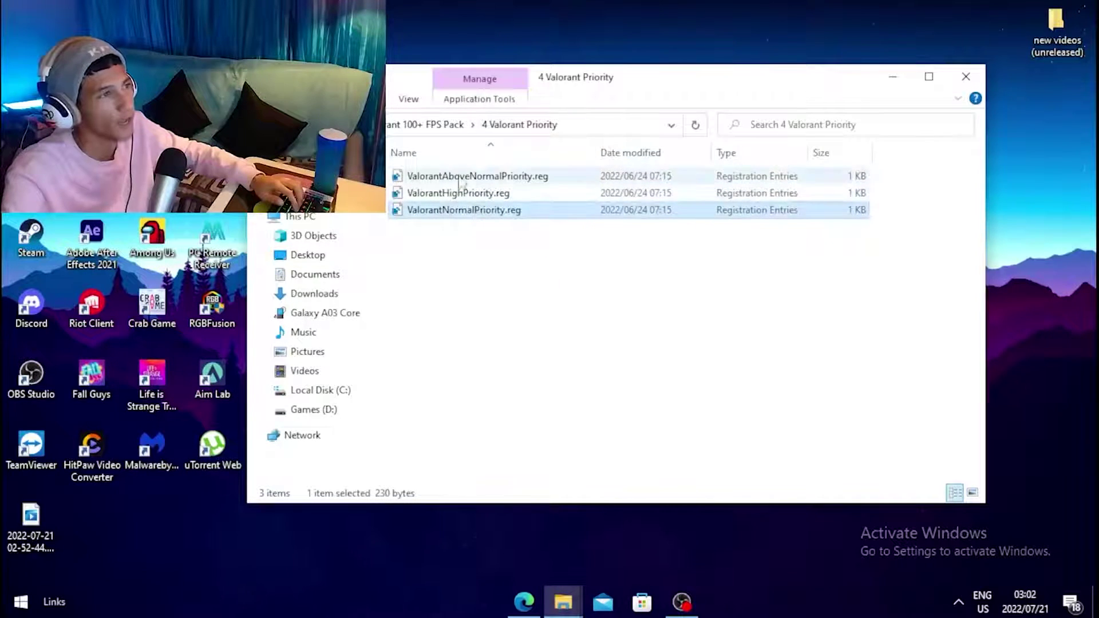
{"action": "left_click", "coordinate": [456, 195]}
{"action": "left_click", "coordinate": [470, 177]}
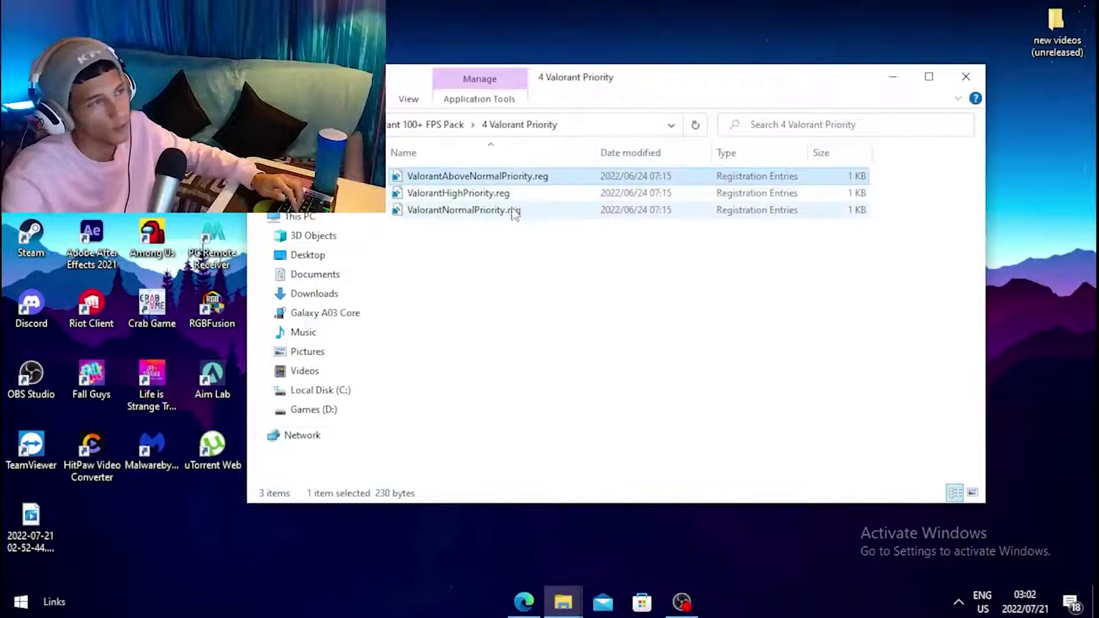
{"action": "left_click", "coordinate": [474, 193]}
{"action": "left_click", "coordinate": [479, 177]}
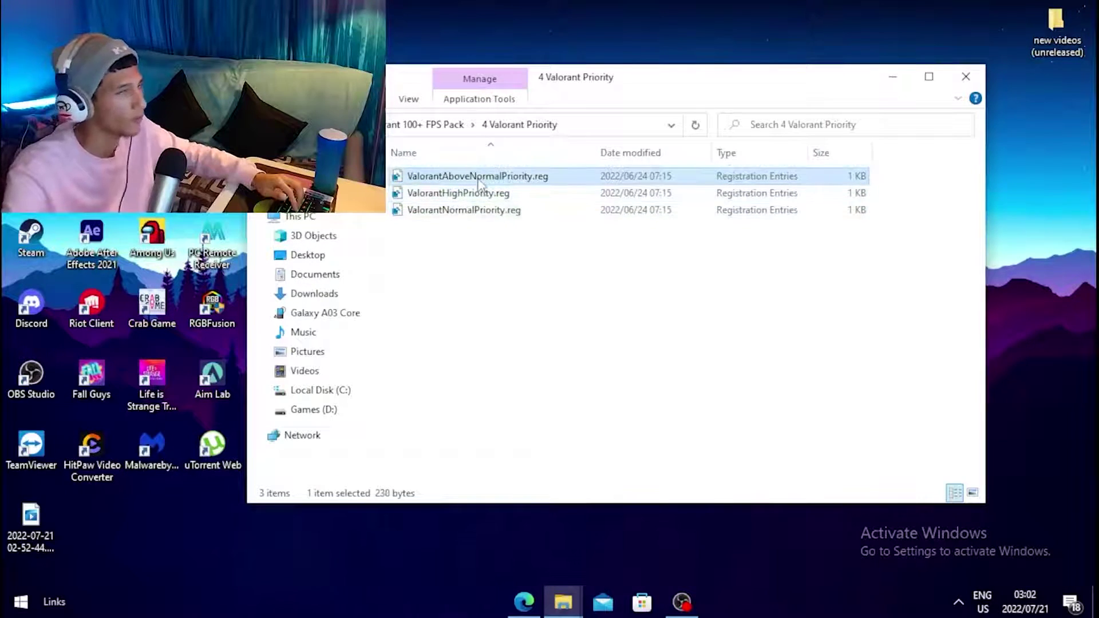
{"action": "left_click", "coordinate": [485, 192]}
{"action": "left_click", "coordinate": [482, 178]}
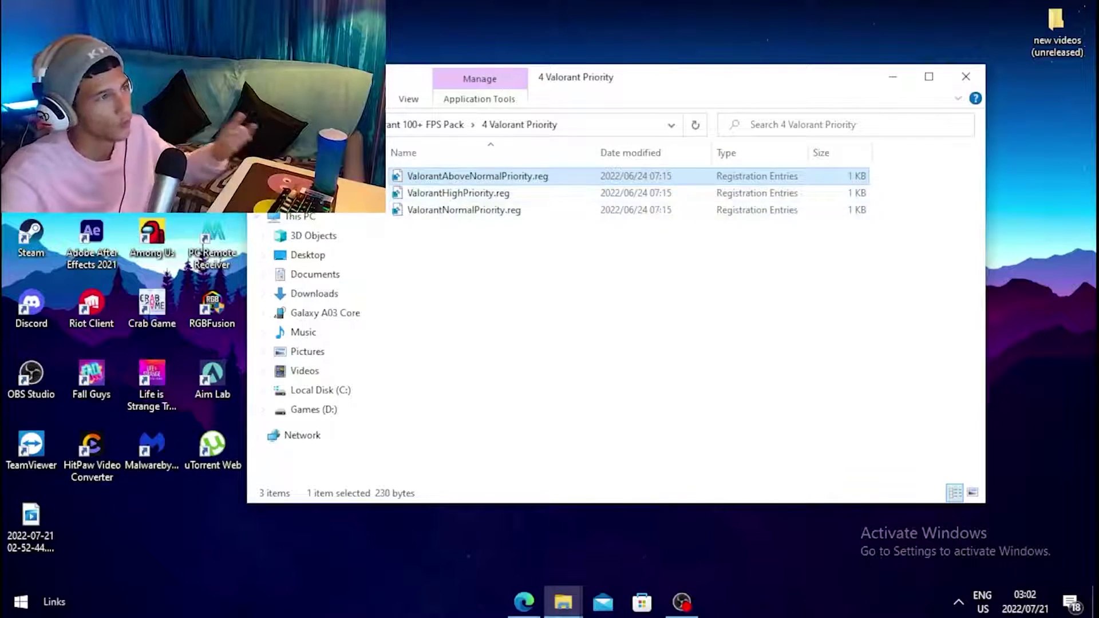